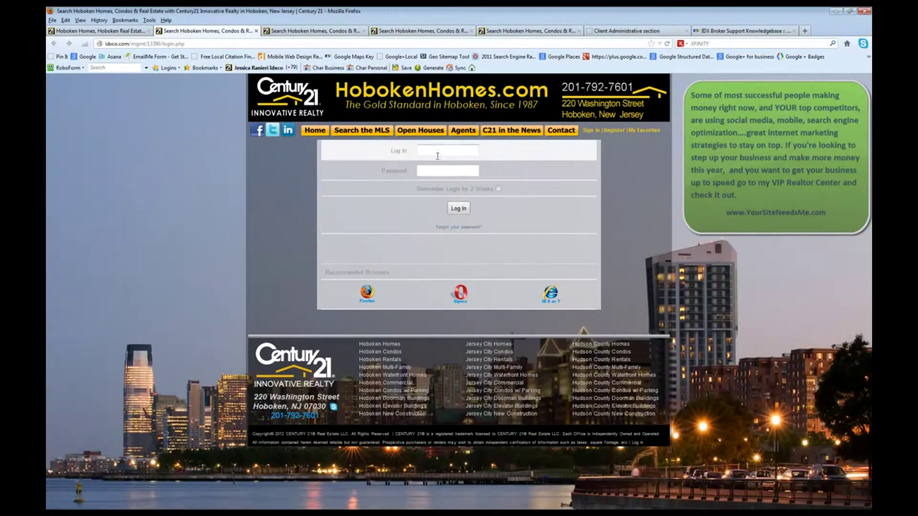
Switch to the client administrative section and open the listed lead's record from Lead Management
click(438, 173)
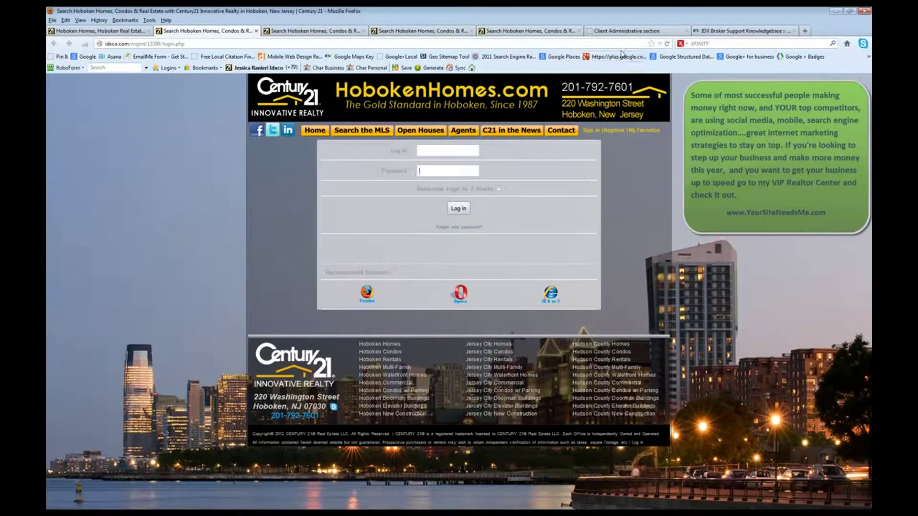
click(630, 32)
scroll(545, 200, up, 7)
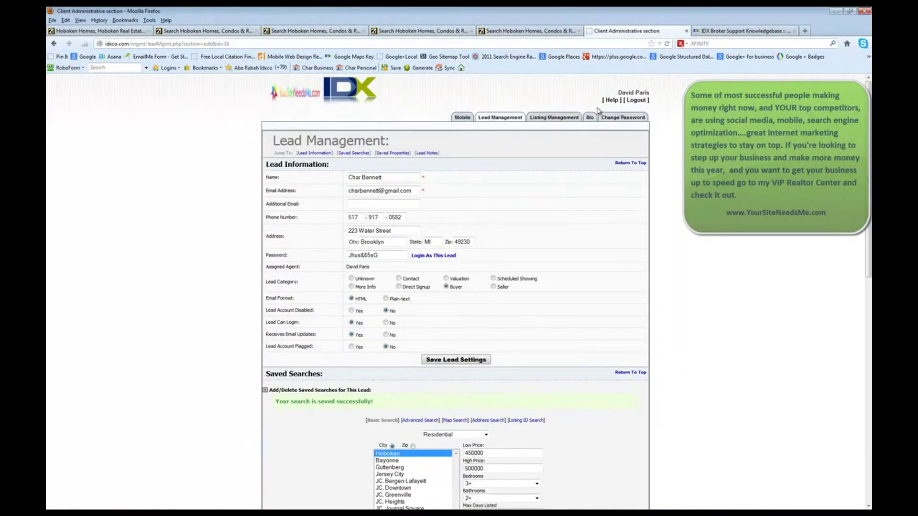
click(513, 118)
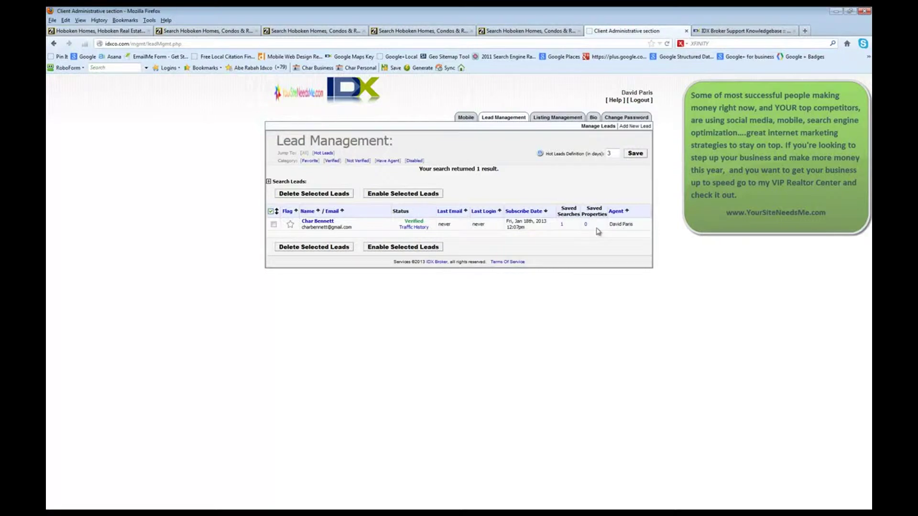
click(316, 222)
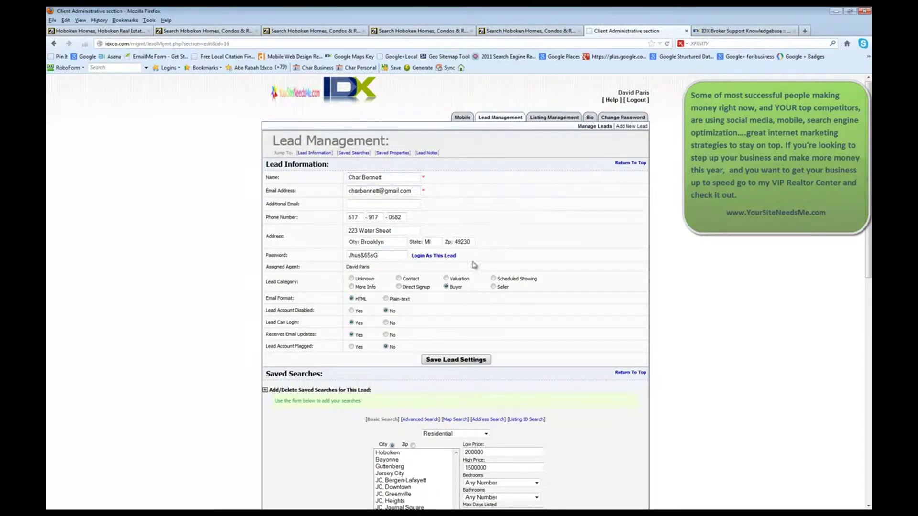
Set Receives Email Updates to Yes in the lead's information settings
scroll(494, 236, down, 1)
scroll(494, 236, down, 3)
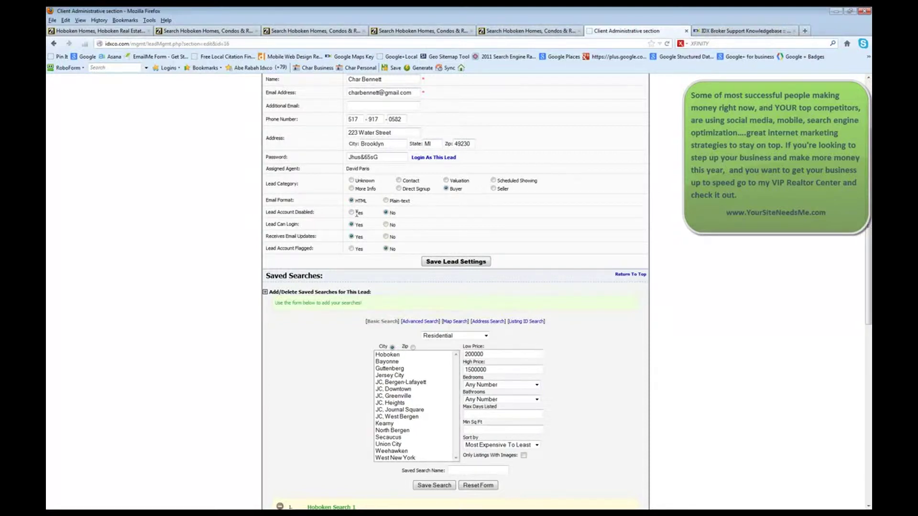
click(352, 236)
scroll(580, 201, down, 2)
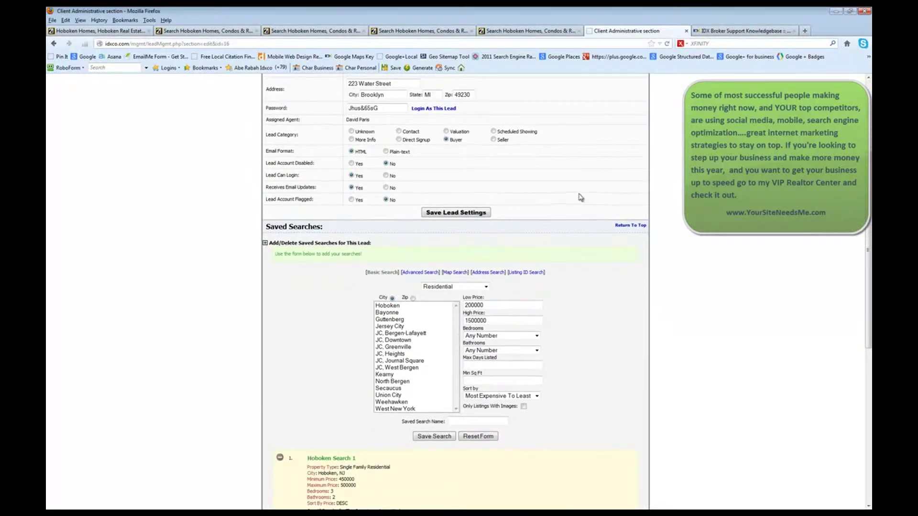
Open all results and today's results of the saved search Hoboken Search 1 in separate browser tabs
scroll(580, 201, down, 3)
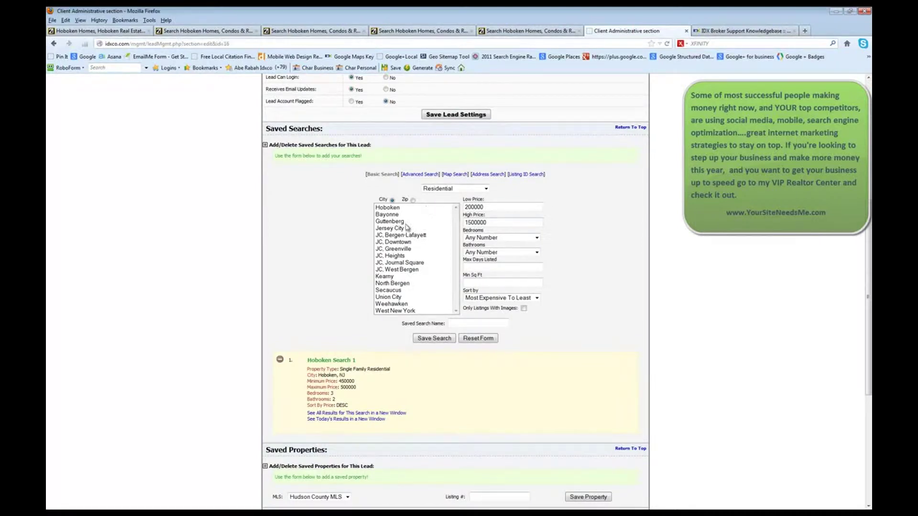
scroll(333, 204, down, 4)
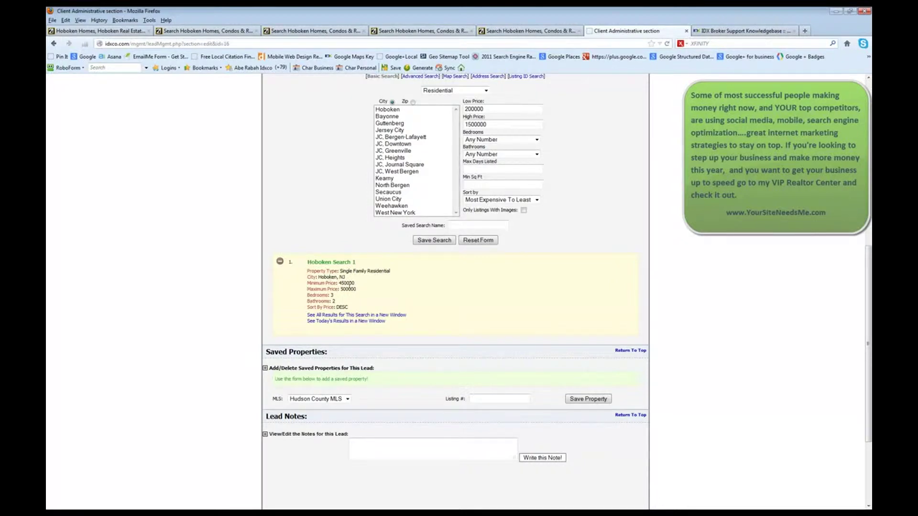
right_click(343, 315)
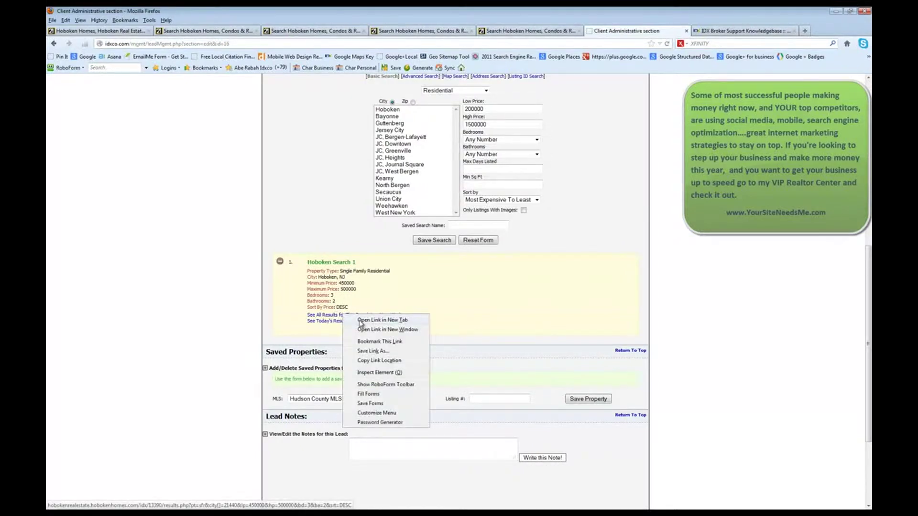
click(363, 319)
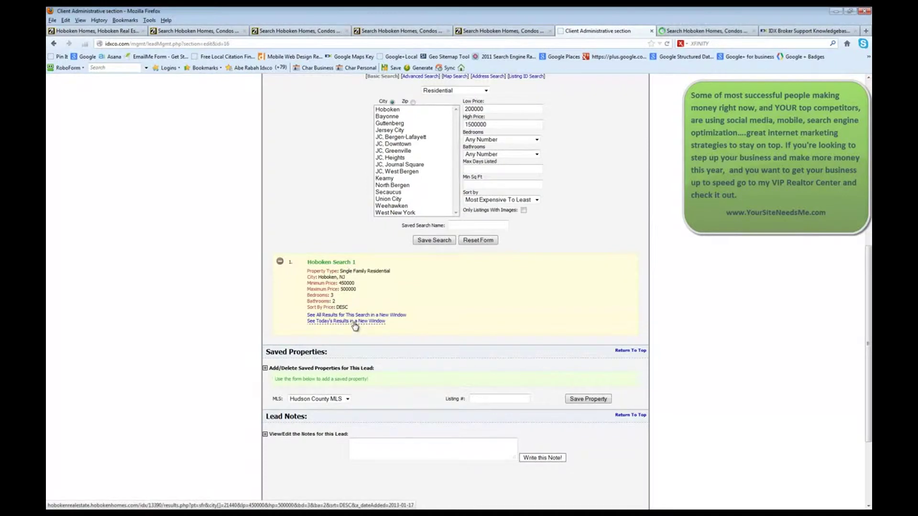
click(355, 326)
Review the full listing results of Hoboken Search 1 and bring up its results for today
click(638, 35)
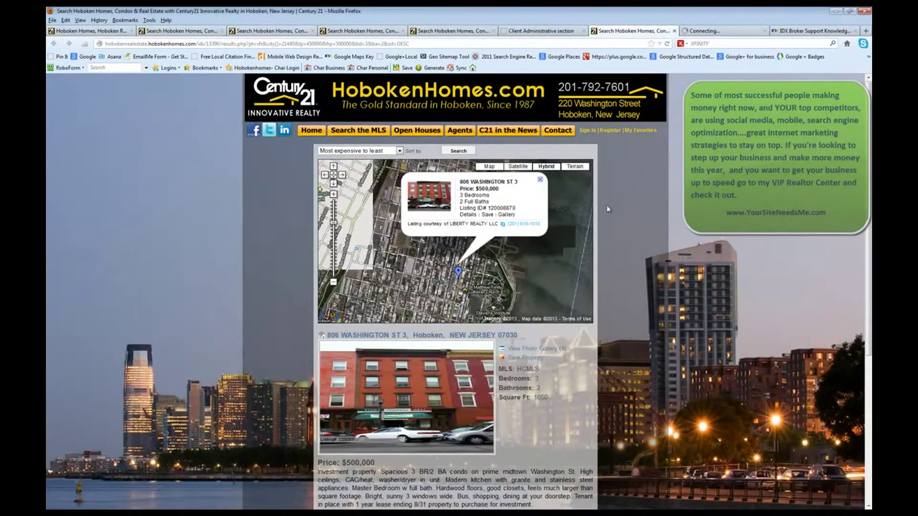
scroll(600, 186, down, 8)
scroll(601, 191, up, 8)
click(709, 31)
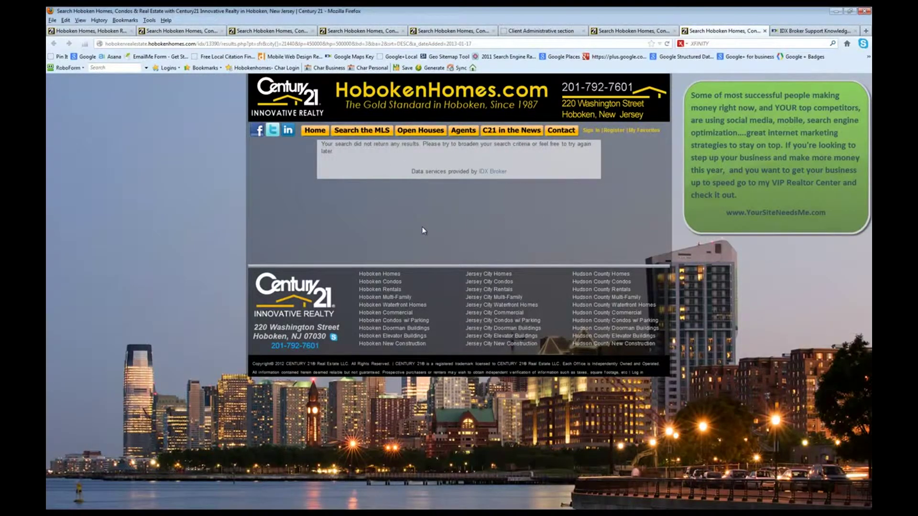
Close both search result tabs and return to the lead's page in the client administrative section
click(765, 31)
click(631, 31)
click(674, 31)
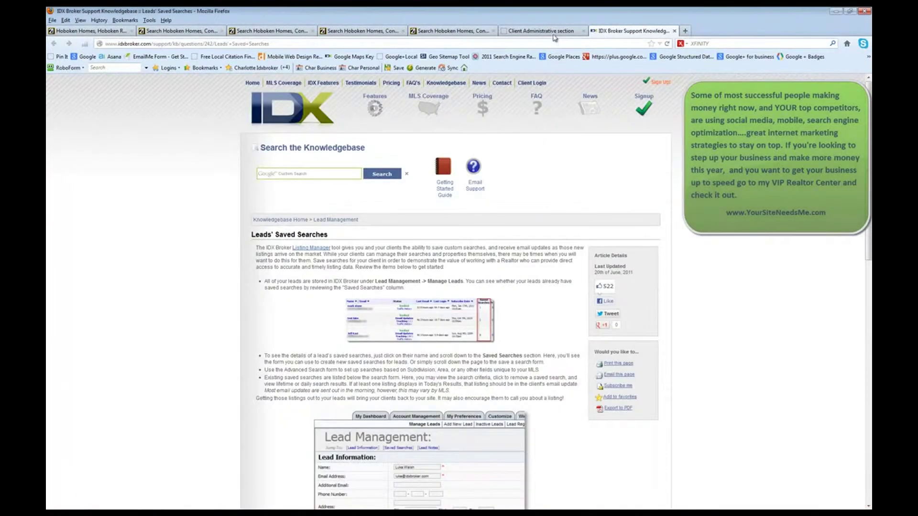
click(554, 32)
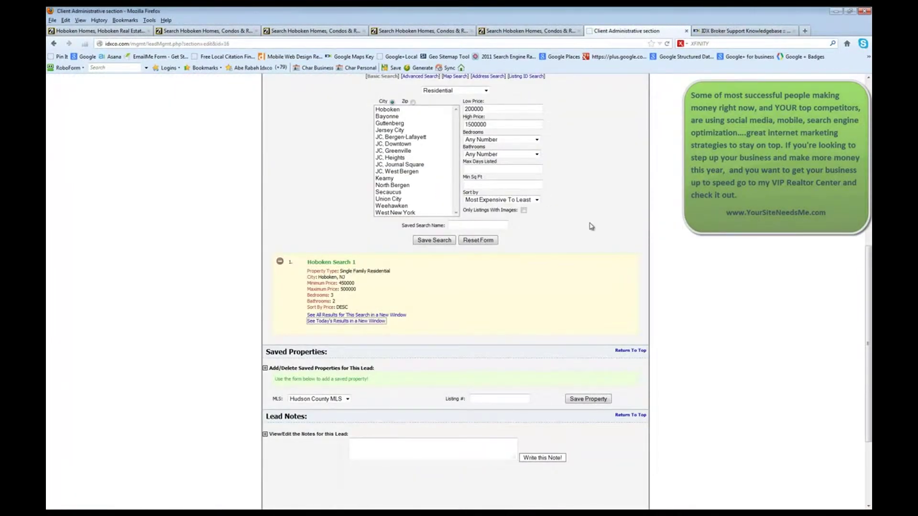
Switch the lead's saved search form to Advanced Search and choose Hoboken as the city
scroll(588, 232, up, 5)
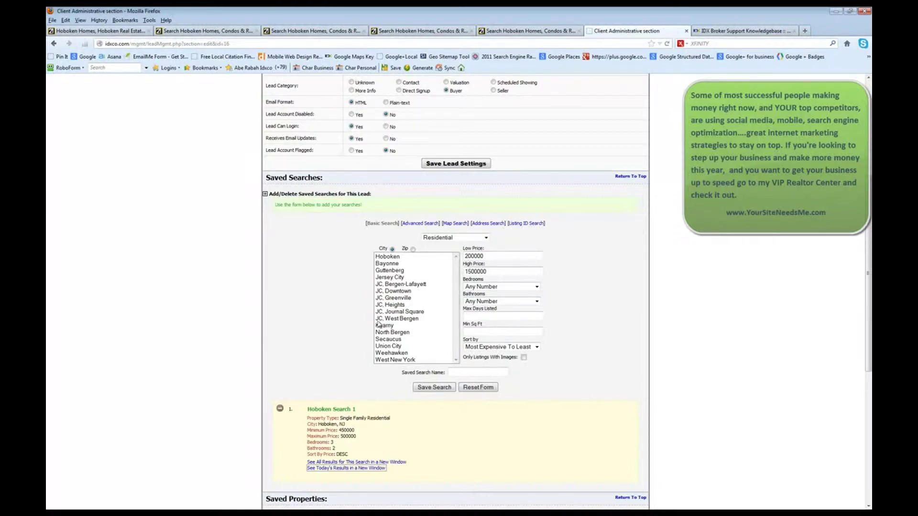
click(424, 225)
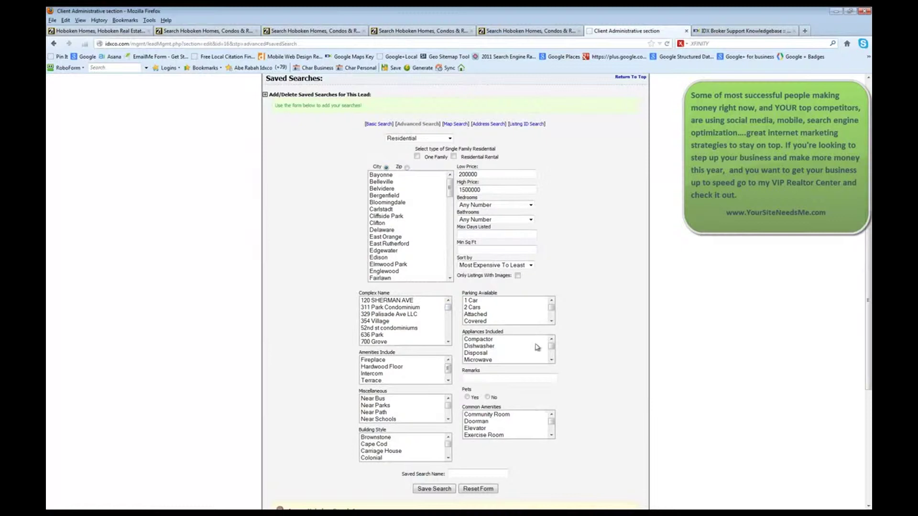
scroll(537, 348, down, 4)
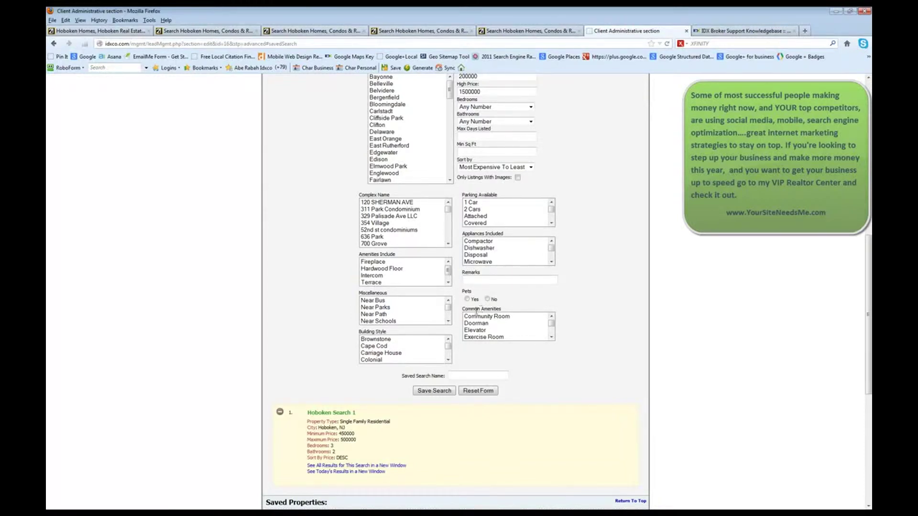
scroll(559, 248, up, 5)
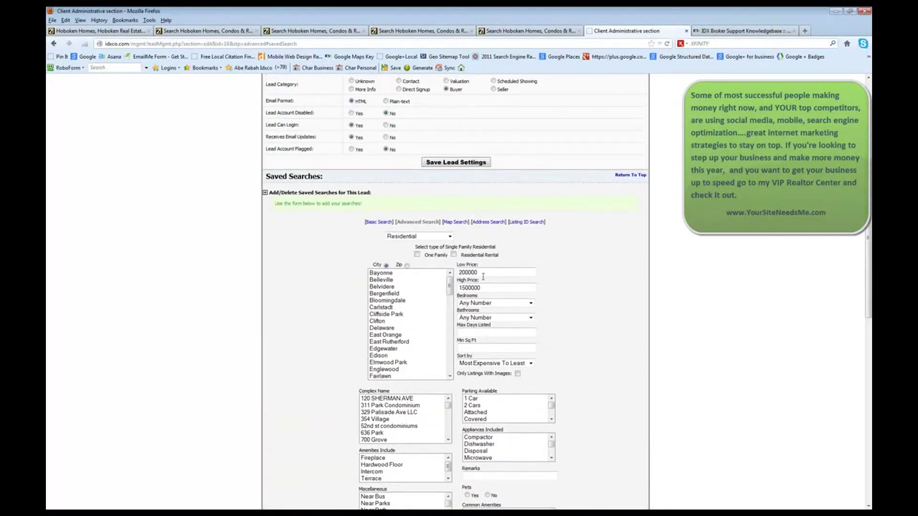
click(397, 321)
scroll(402, 313, down, 3)
scroll(414, 293, down, 1)
click(390, 349)
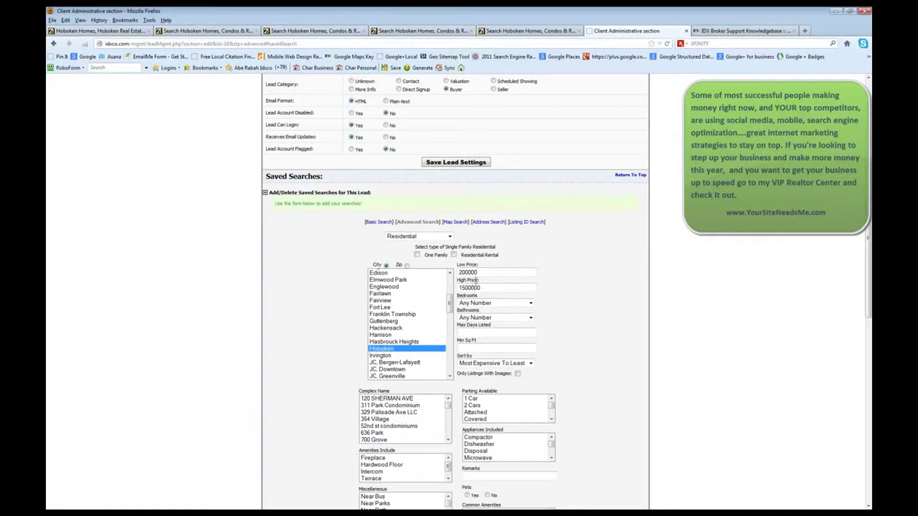
Set the high price to 400000 and keep the property type as Residential
double_click(473, 287)
text(4)
click(449, 236)
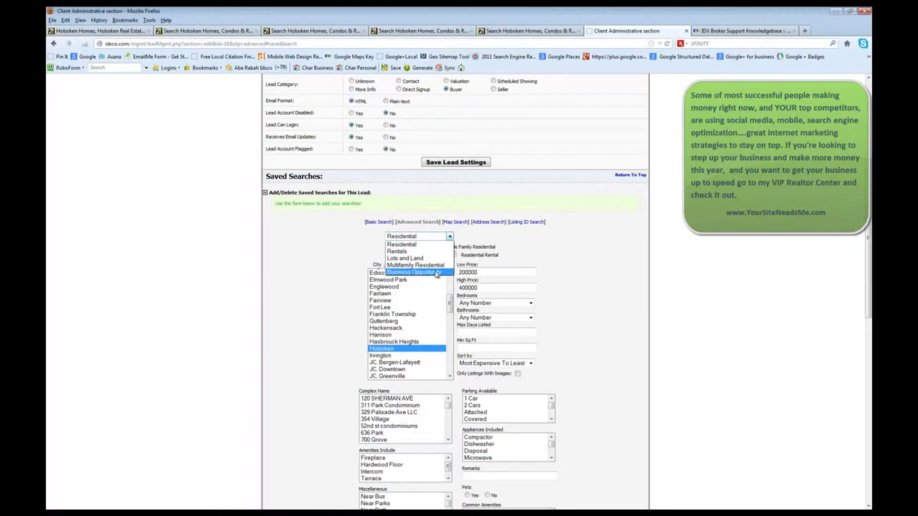
click(516, 257)
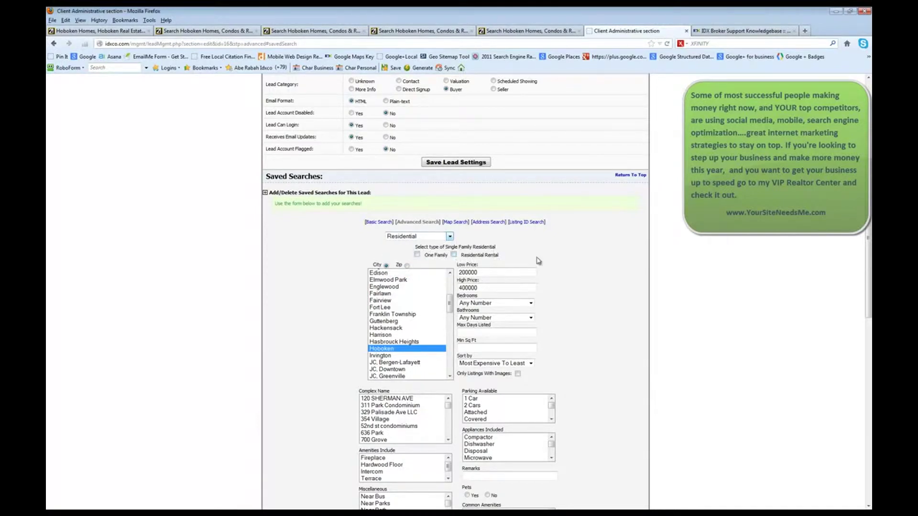
Examine the remaining advanced search criteria and the available Sort by options
scroll(539, 259, down, 2)
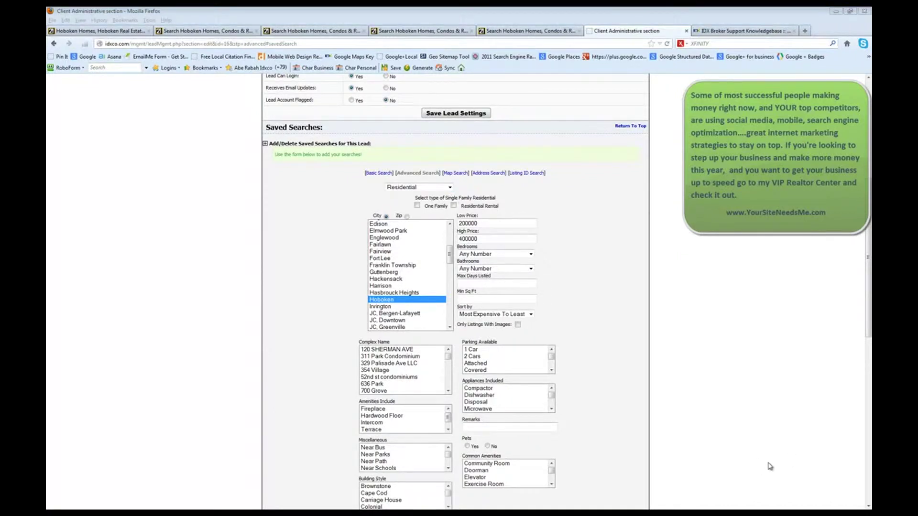
click(840, 479)
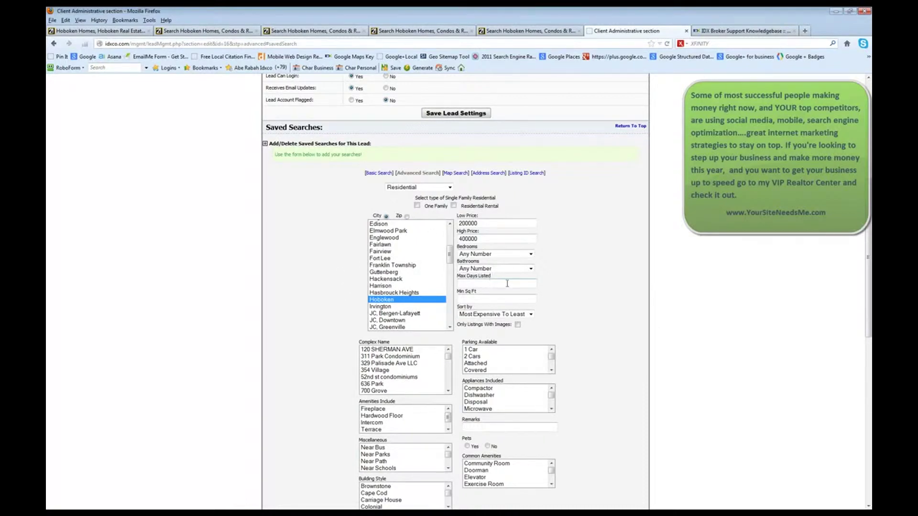
scroll(506, 283, down, 5)
click(507, 169)
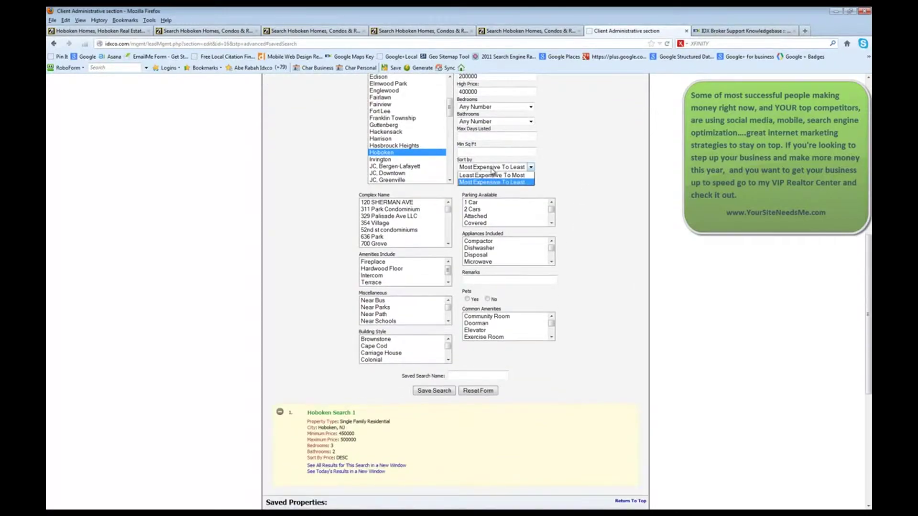
click(547, 174)
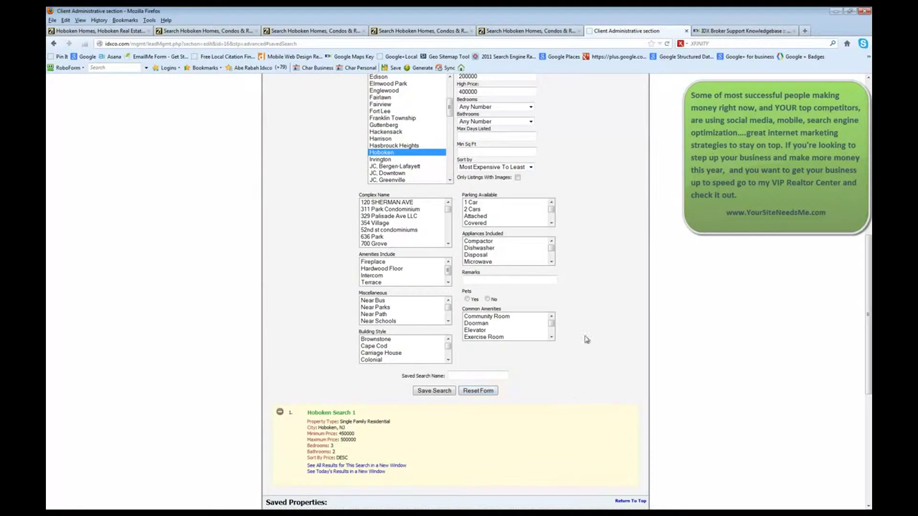
Choose 2 Cars under Parking Available and save the search as "Hoboken Homes with 2 Car Garage"
click(473, 209)
click(456, 375)
text(Hoboken Homes with 2)
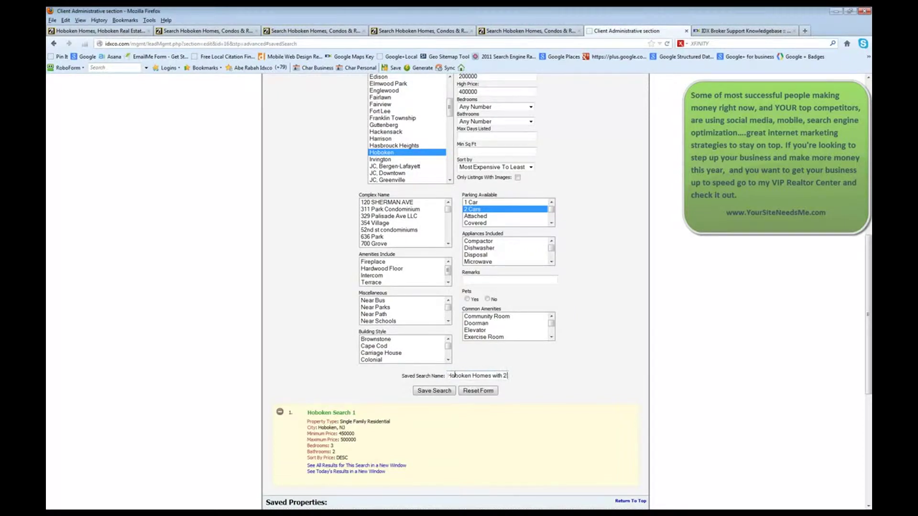
text( Car Garage)
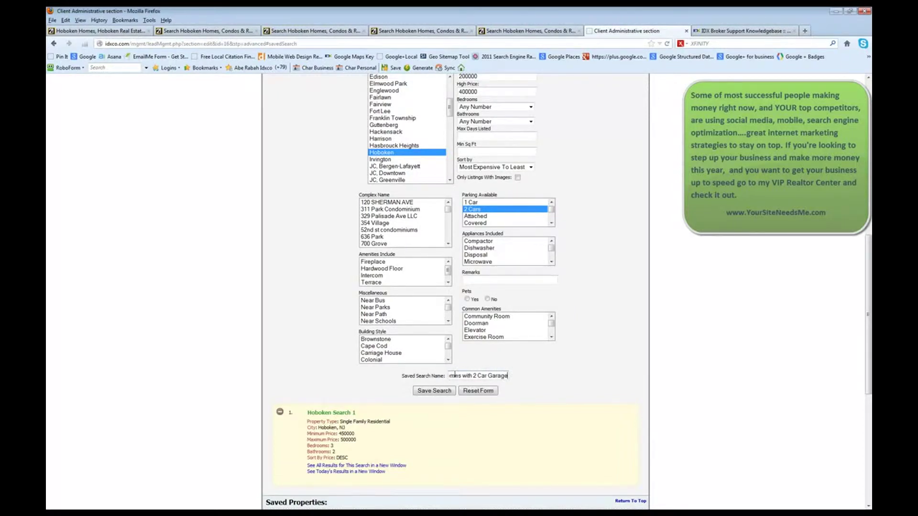
click(431, 391)
scroll(377, 390, down, 3)
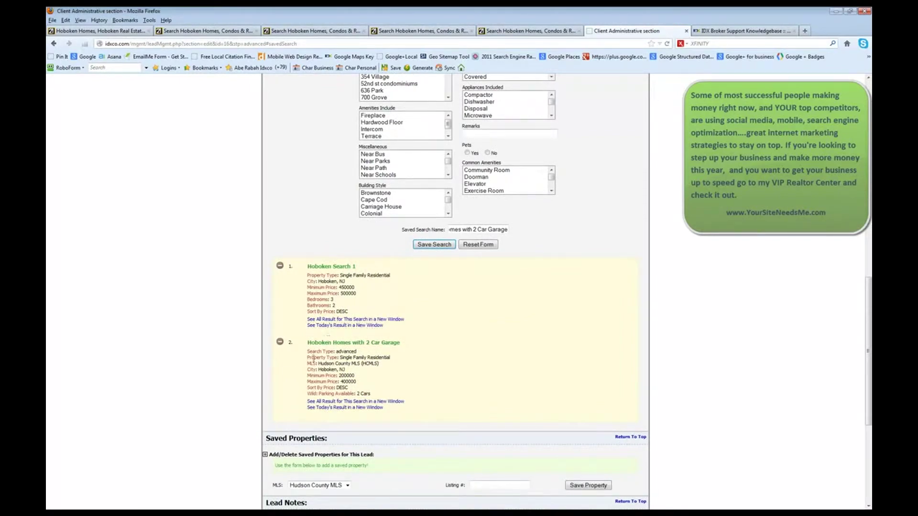
scroll(612, 325, up, 7)
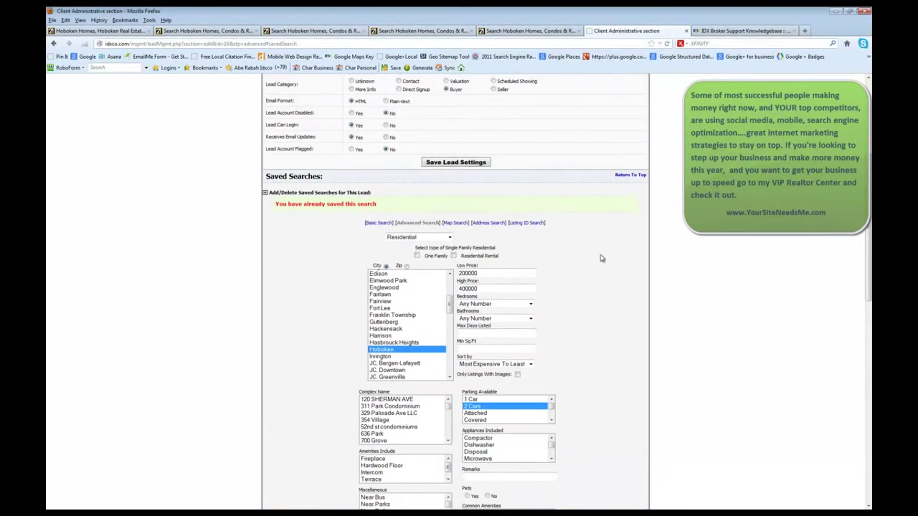
Switch the lead's saved searches to Map Search and open the page for saving a map search
click(456, 224)
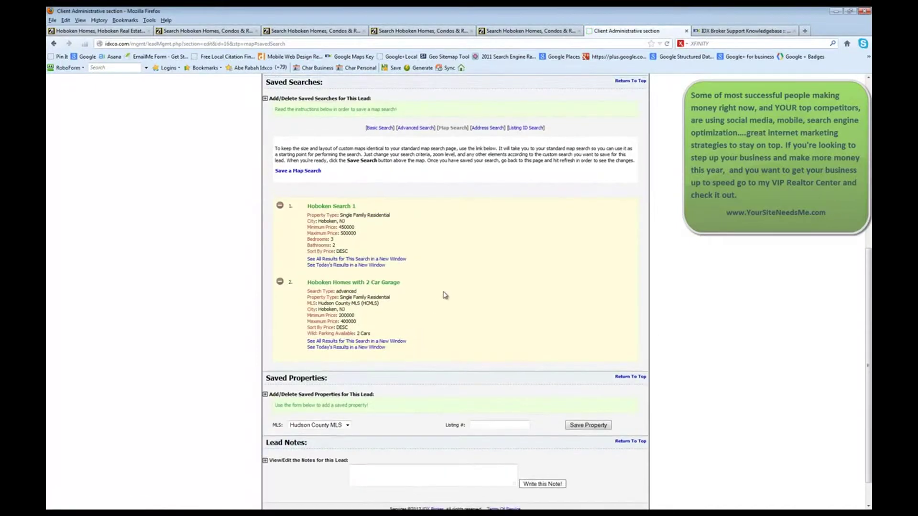
scroll(443, 297, up, 3)
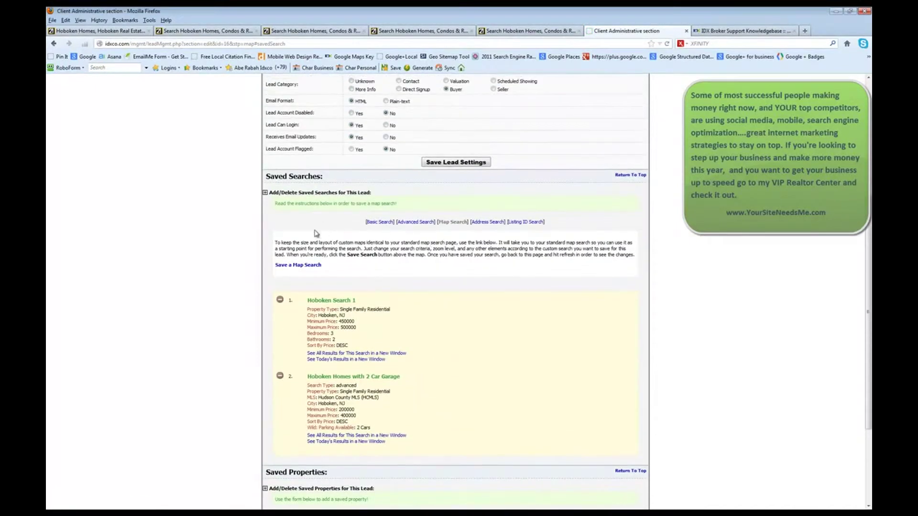
click(297, 265)
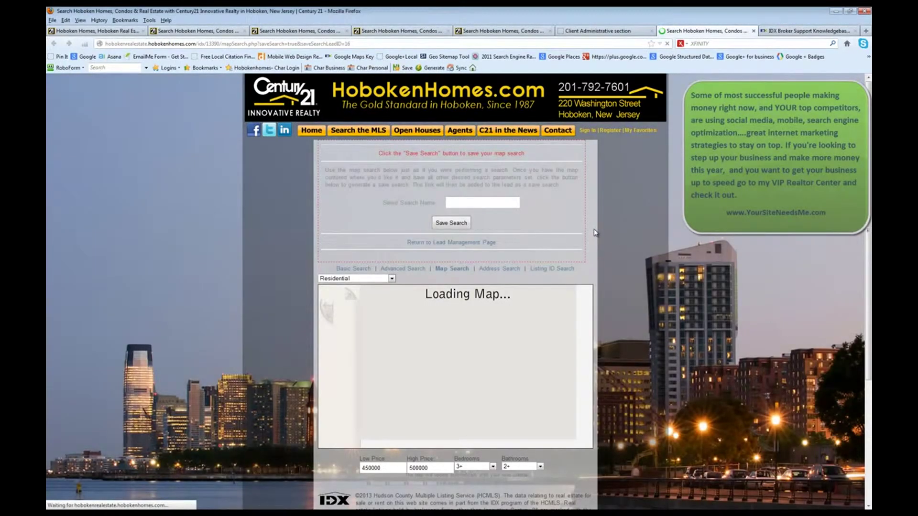
Zoom the search map out and clear both the Low Price and High Price limits
scroll(594, 233, down, 2)
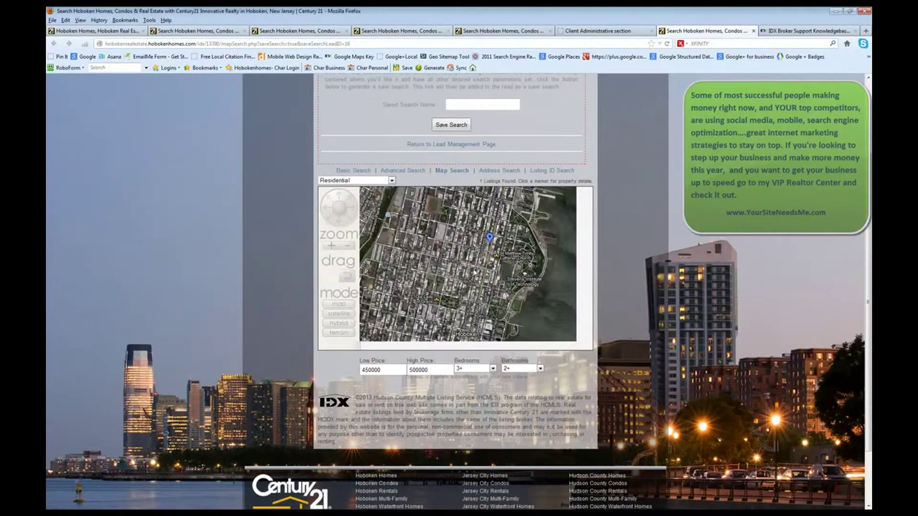
scroll(475, 258, down, 1)
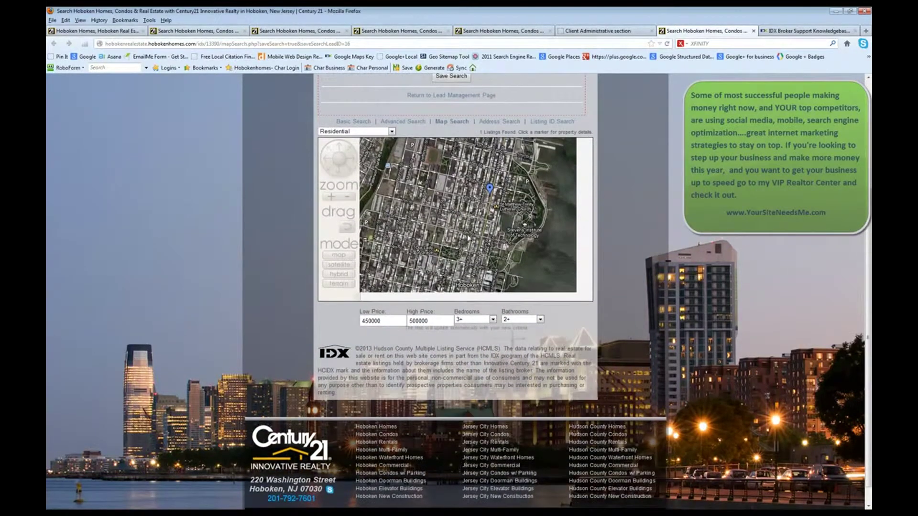
click(349, 200)
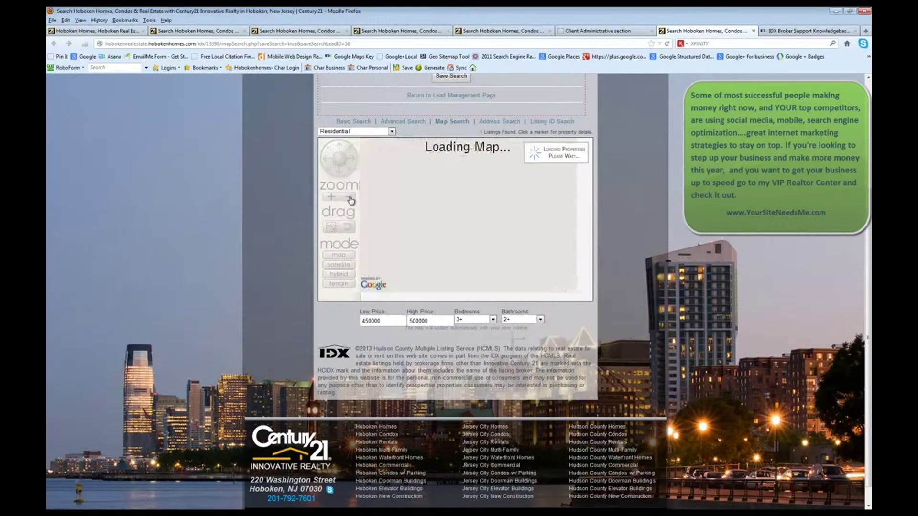
scroll(460, 192, up, 2)
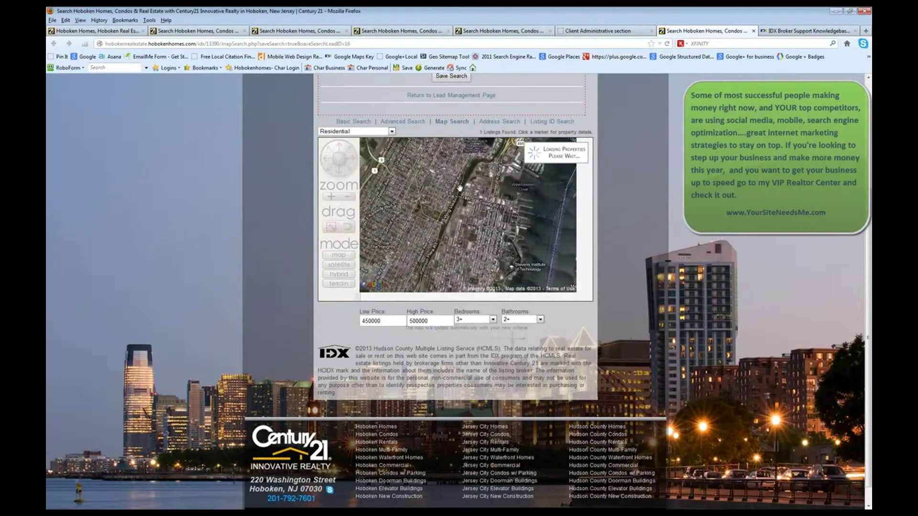
drag(455, 189, 475, 245)
double_click(441, 322)
key(BackSpace)
double_click(373, 321)
key(BackSpace)
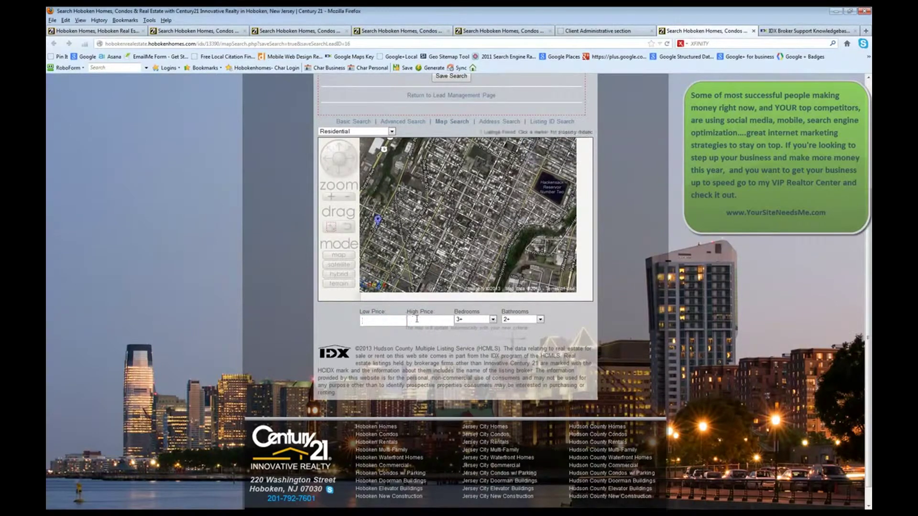
click(416, 320)
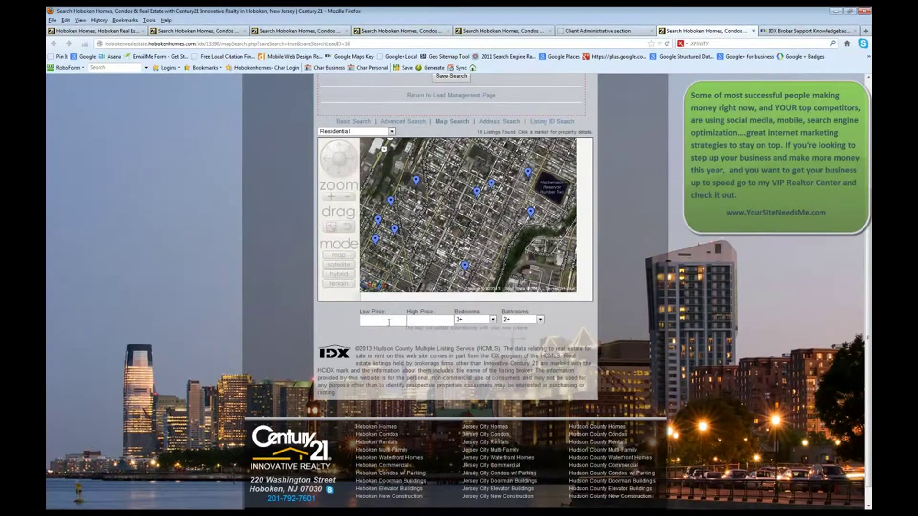
Recenter the search map on Hoboken and zoom in on the residential blocks beside Fox Hill Gardens
double_click(424, 220)
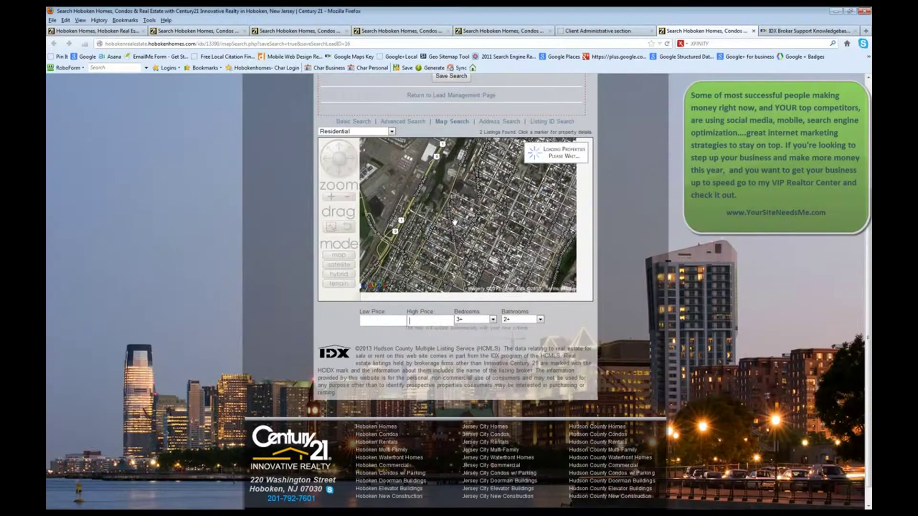
double_click(455, 223)
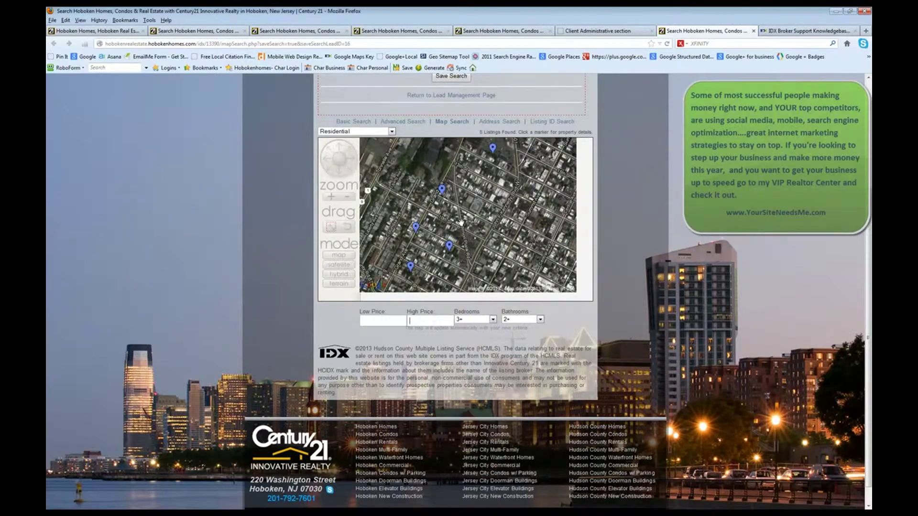
drag(454, 227, 474, 227)
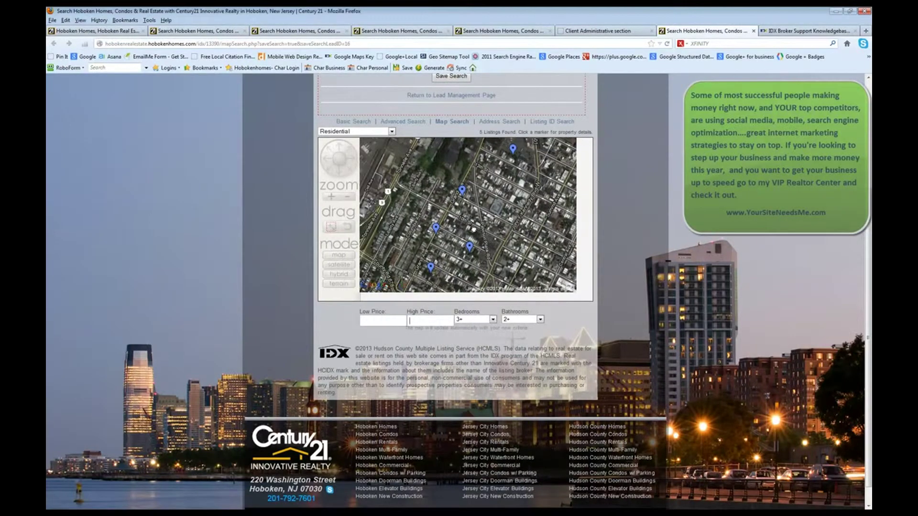
double_click(504, 224)
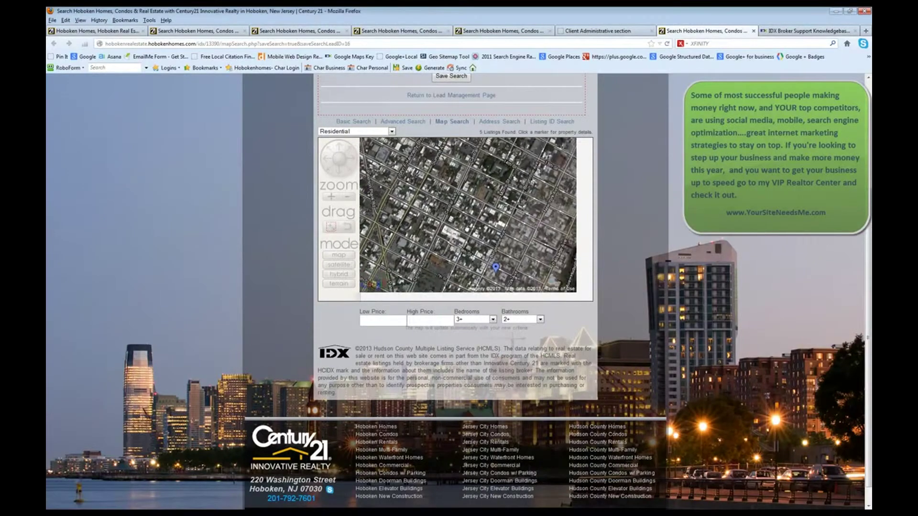
scroll(467, 229, down, 1)
click(351, 180)
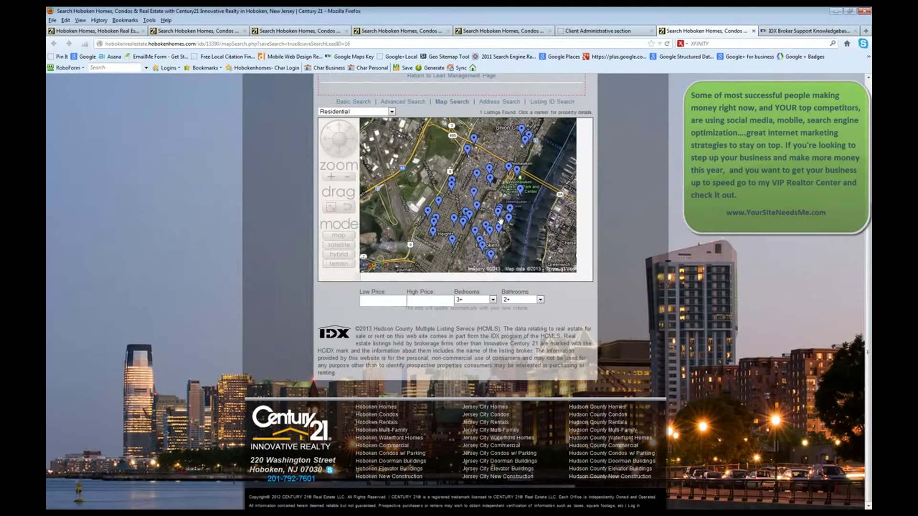
double_click(500, 221)
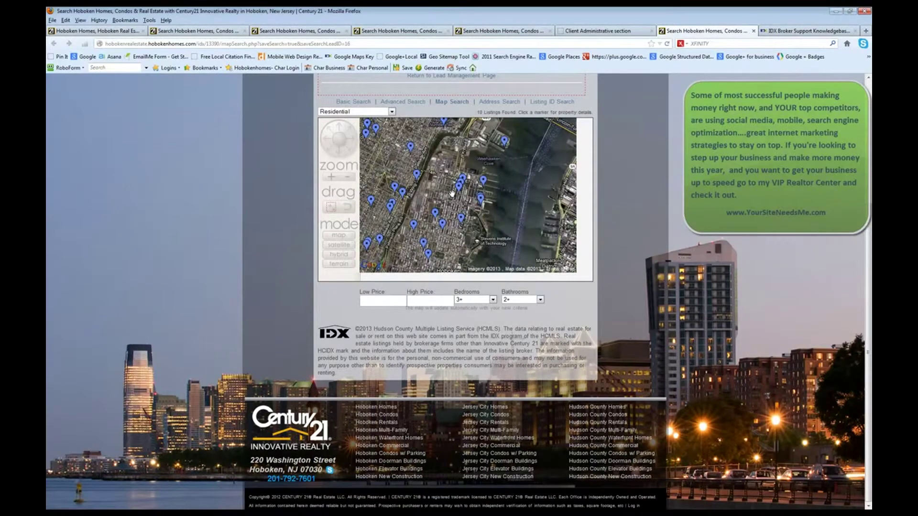
double_click(452, 194)
double_click(471, 186)
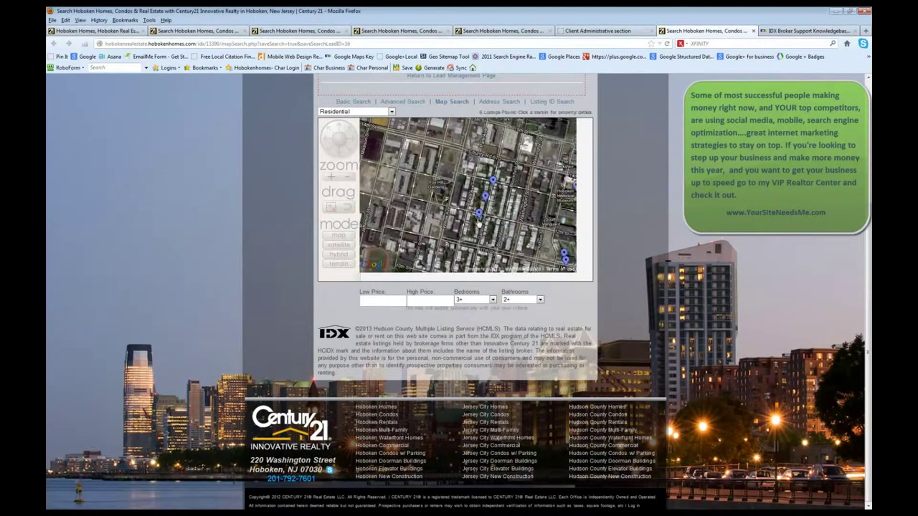
double_click(468, 217)
drag(516, 173, 507, 206)
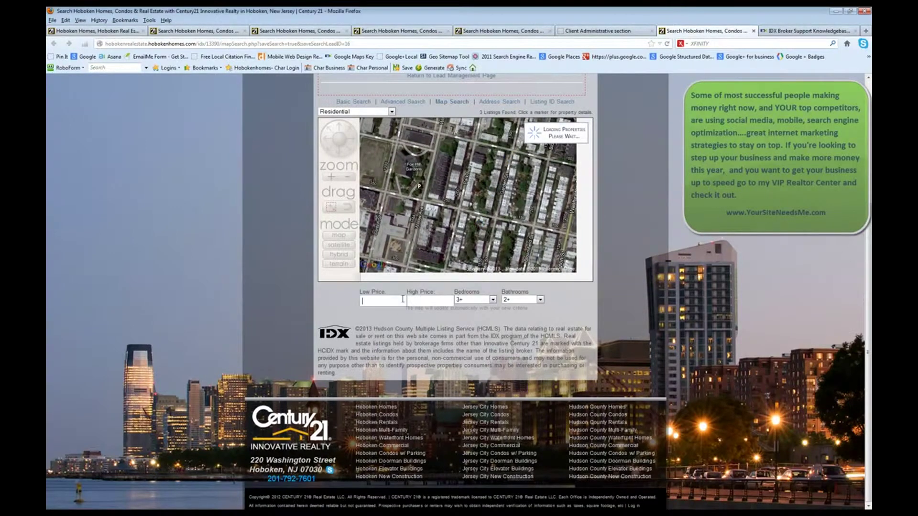
Set both Bedrooms and Bathrooms to Any Number for the map search
click(471, 300)
click(465, 307)
click(515, 300)
click(515, 308)
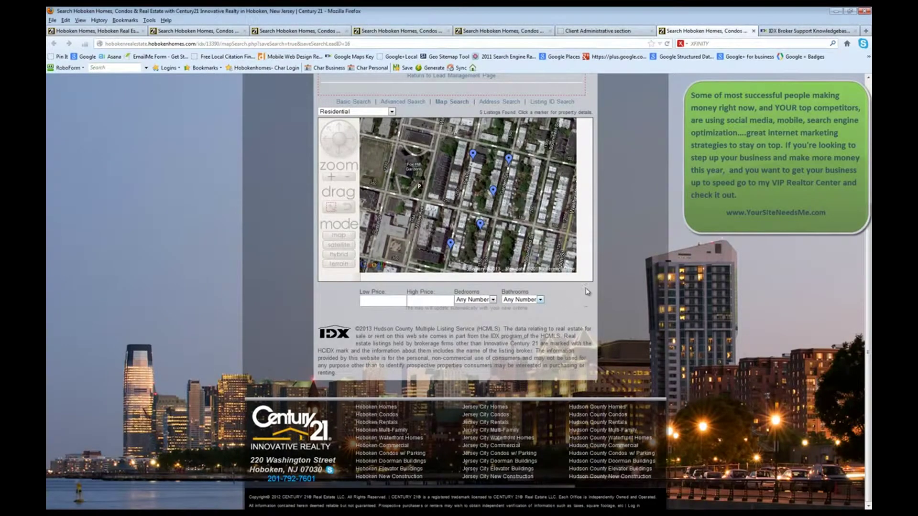
Name the map search "Hoboken Map Search" and save it to the lead
scroll(600, 163, up, 5)
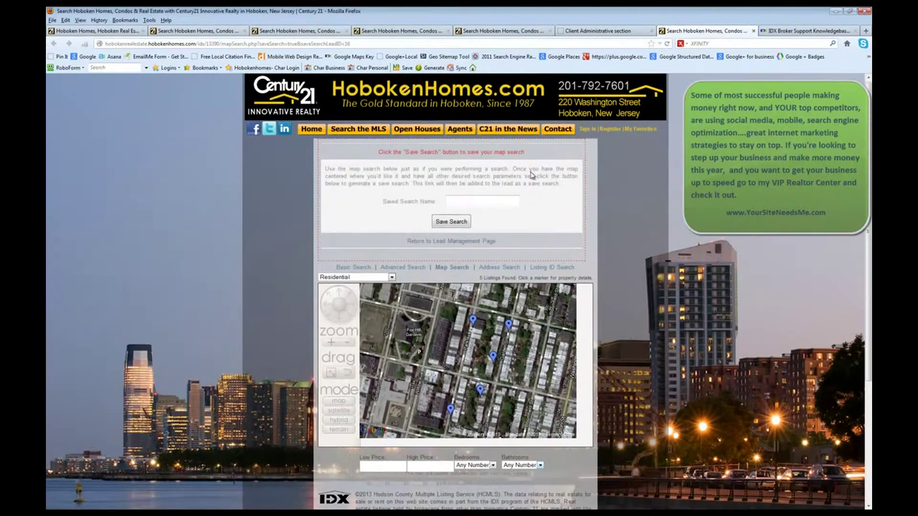
text(Hobo)
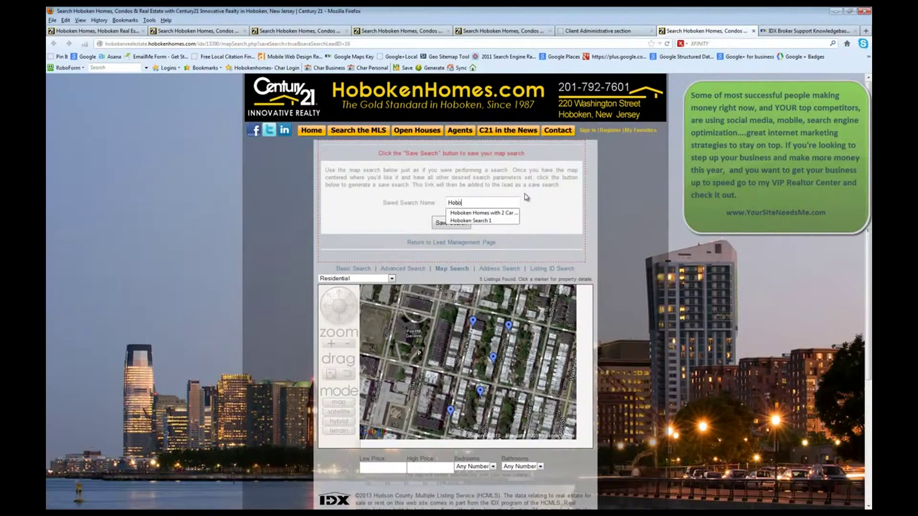
text(ken Map Search)
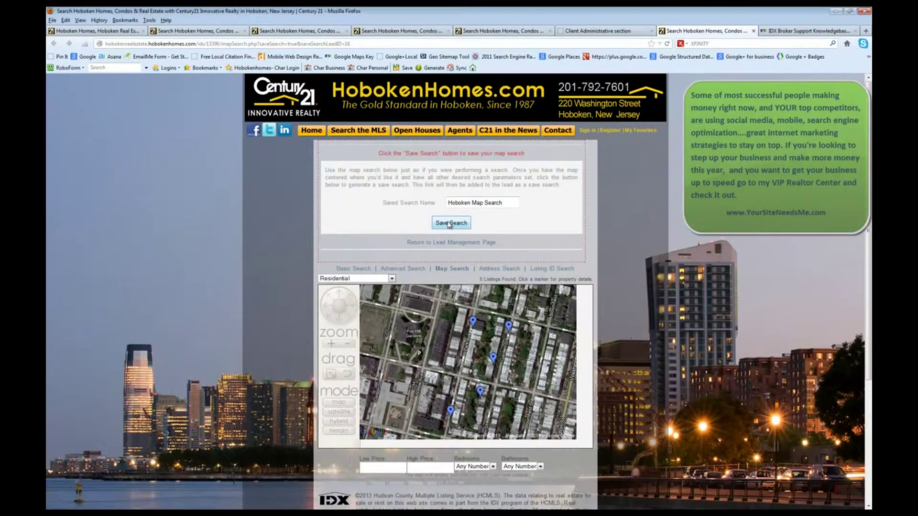
click(449, 224)
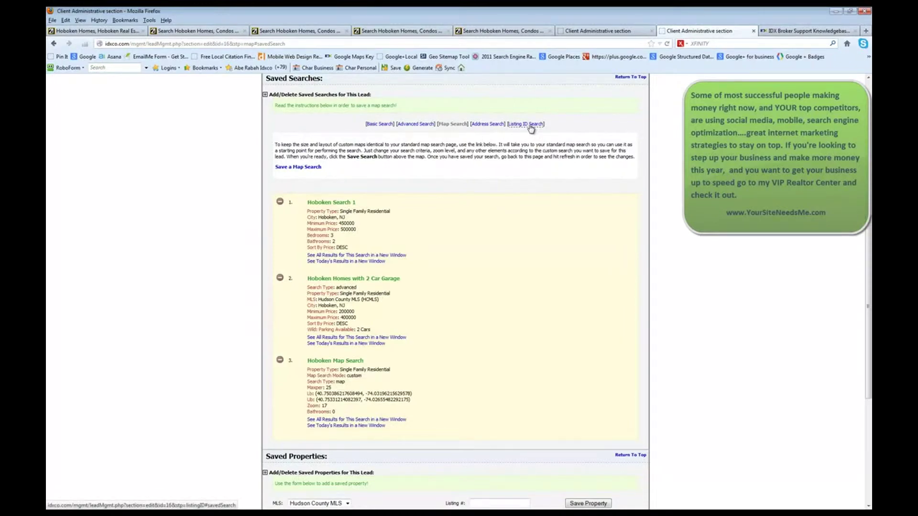
Copy listing ID 120009813 from the agent's public bio page and save that listing under the lead's saved properties
scroll(516, 196, down, 5)
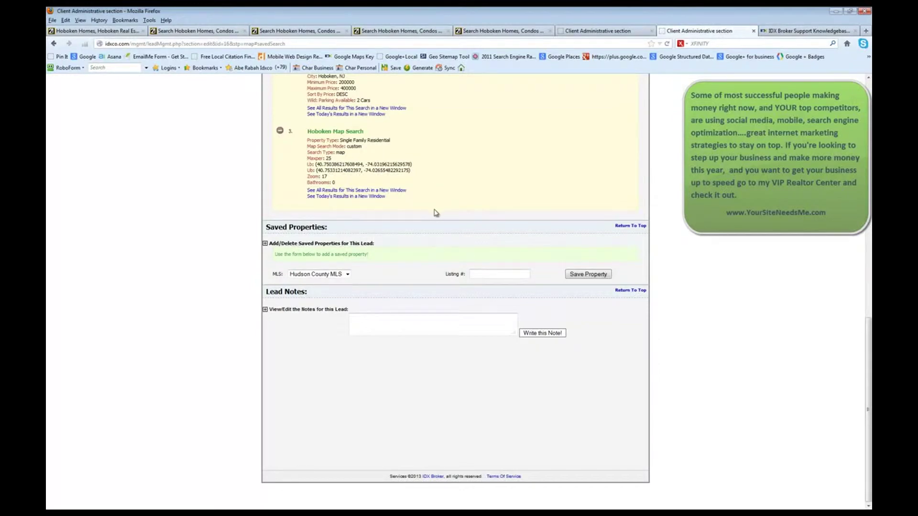
click(494, 32)
drag(506, 402, 482, 406)
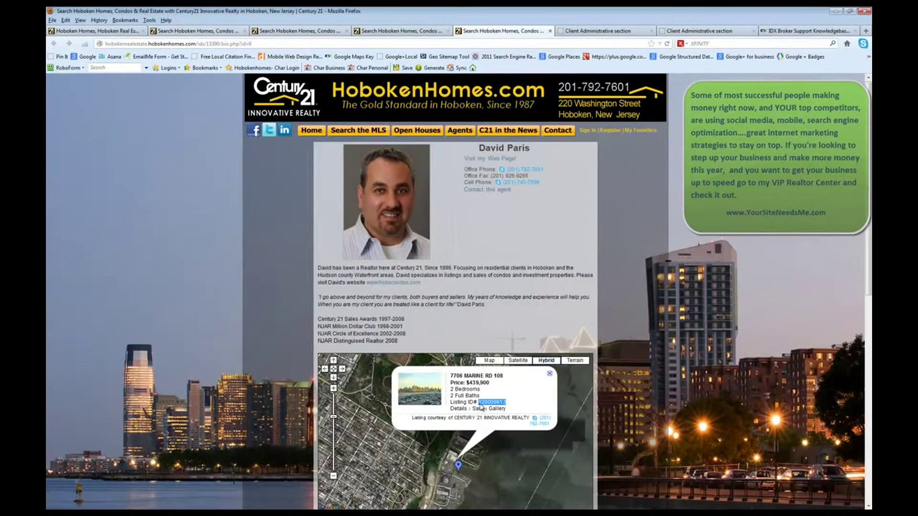
click(502, 271)
text(120009813)
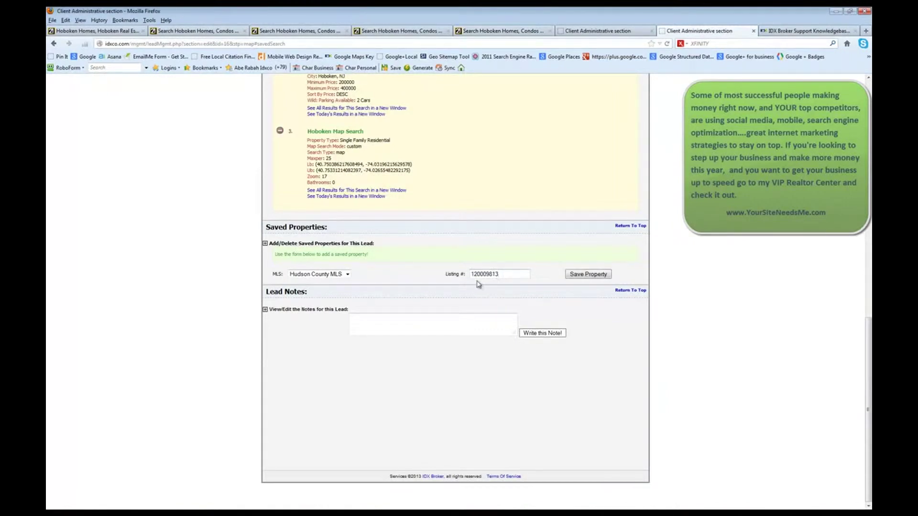
click(580, 275)
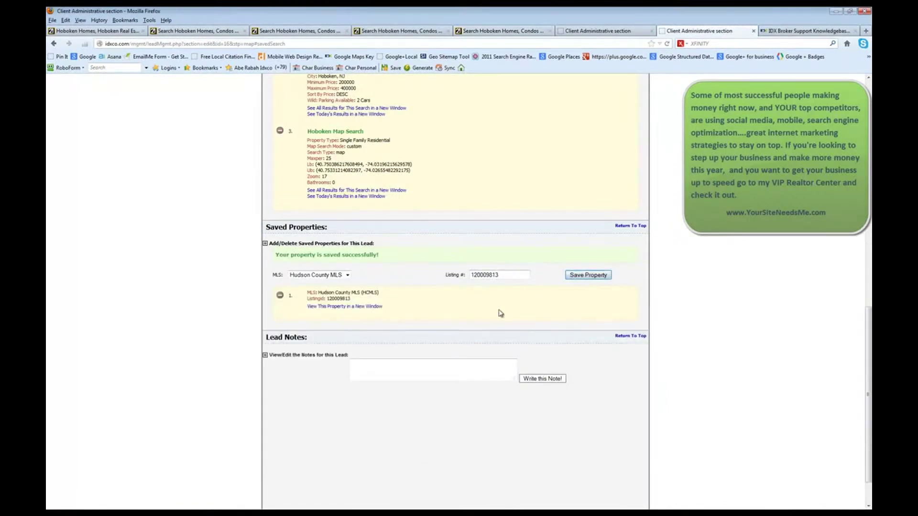
Look at the Lead Notes section and open the blank form for adding a new lead
scroll(436, 271, down, 2)
click(360, 323)
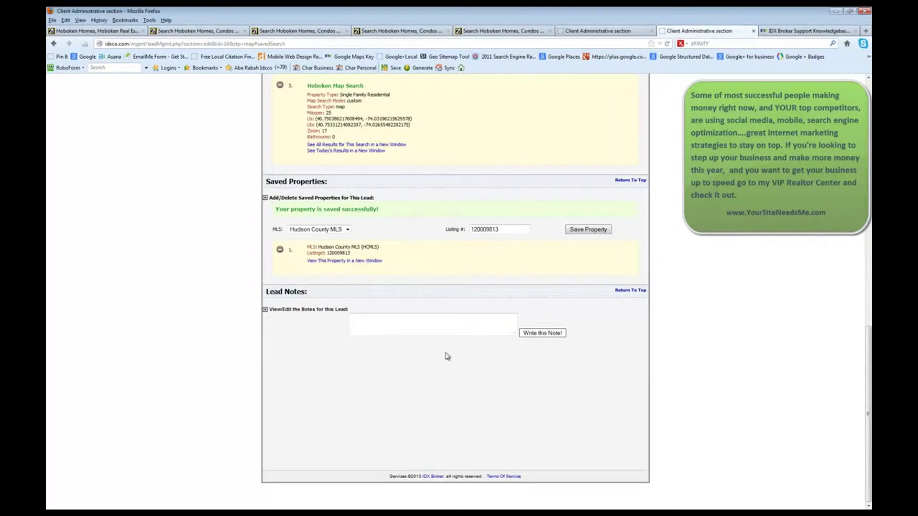
scroll(451, 369, up, 8)
scroll(451, 369, up, 5)
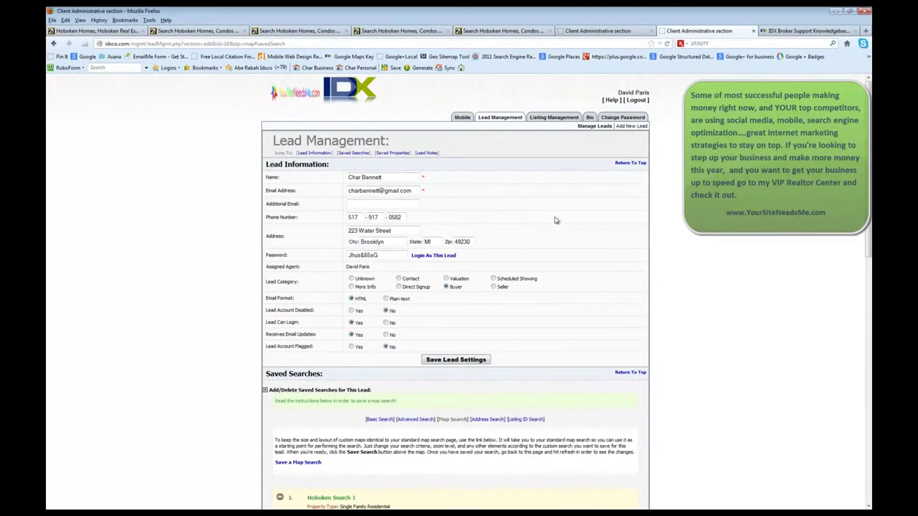
click(632, 126)
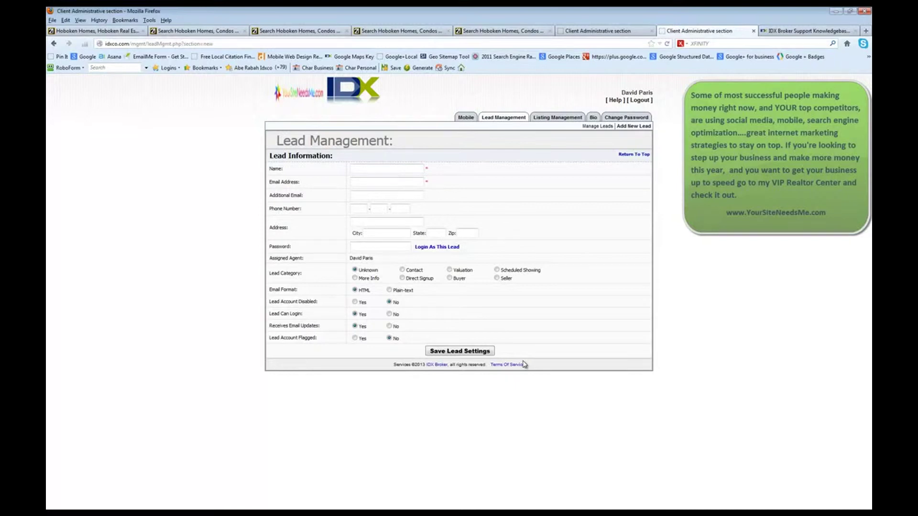
Open the agent's bio settings and compare the photo and MLS membership sections with the public bio page and its listing
click(592, 118)
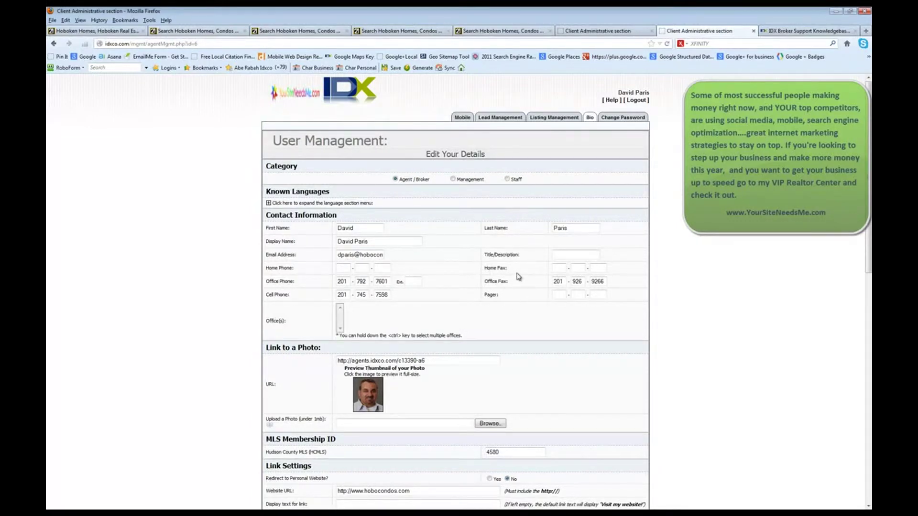
scroll(520, 276, down, 5)
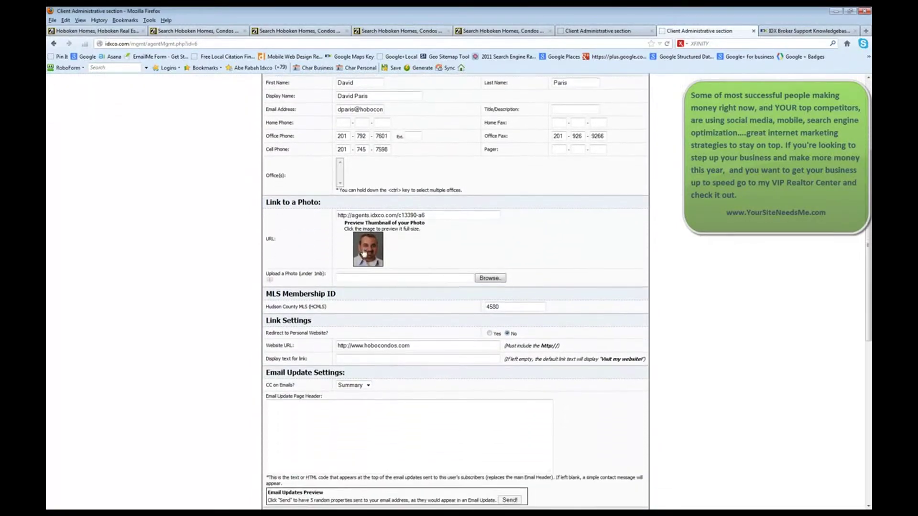
scroll(547, 245, down, 3)
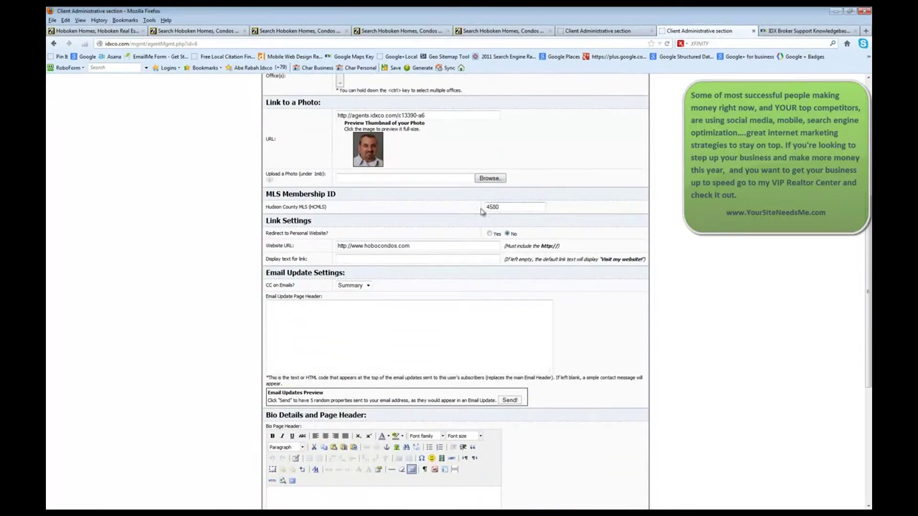
click(514, 31)
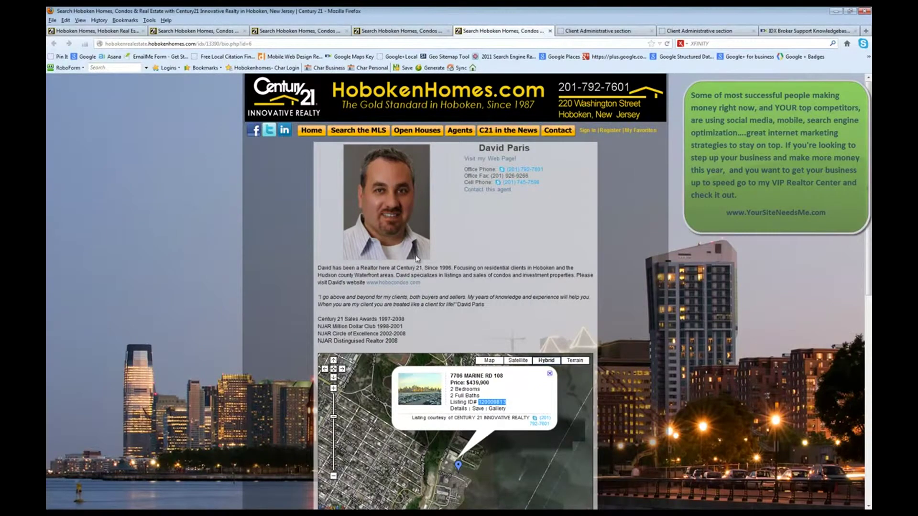
scroll(588, 211, down, 6)
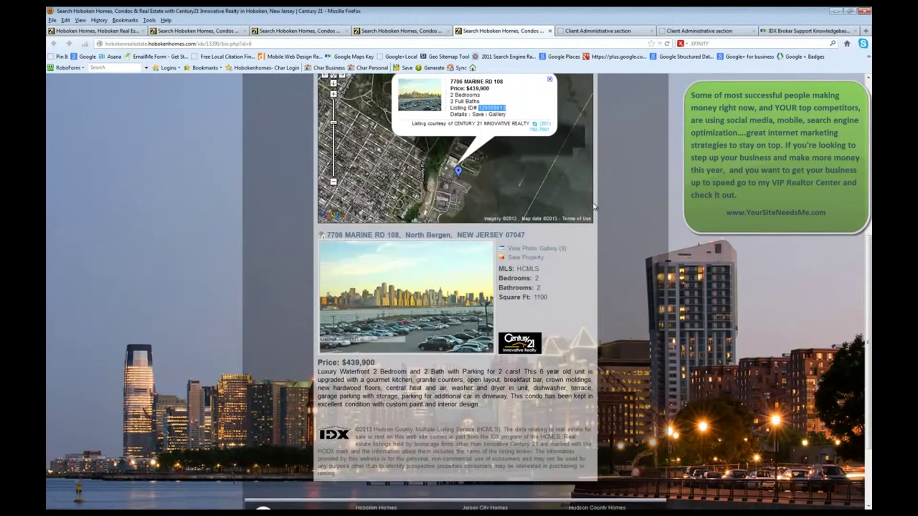
scroll(595, 207, down, 1)
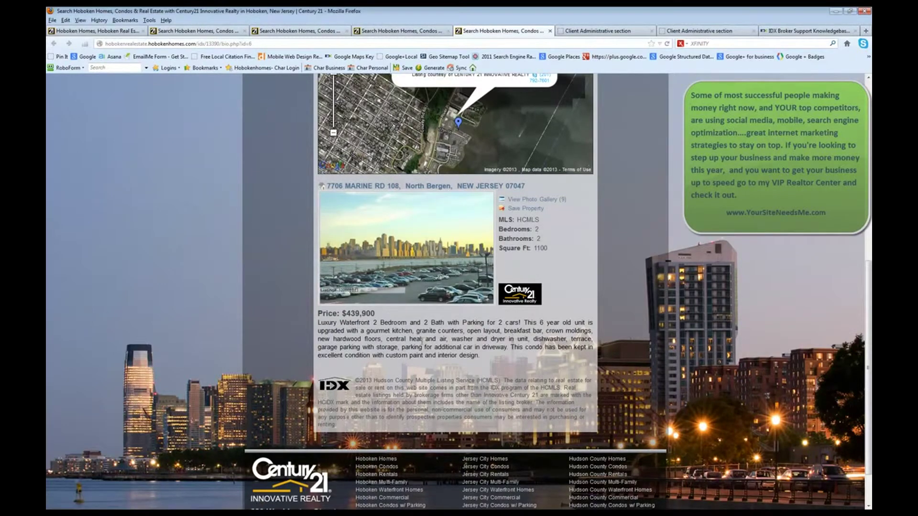
Set Redirect to Personal Website to Yes in the bio settings and check the website link on the public bio page
click(612, 31)
click(696, 31)
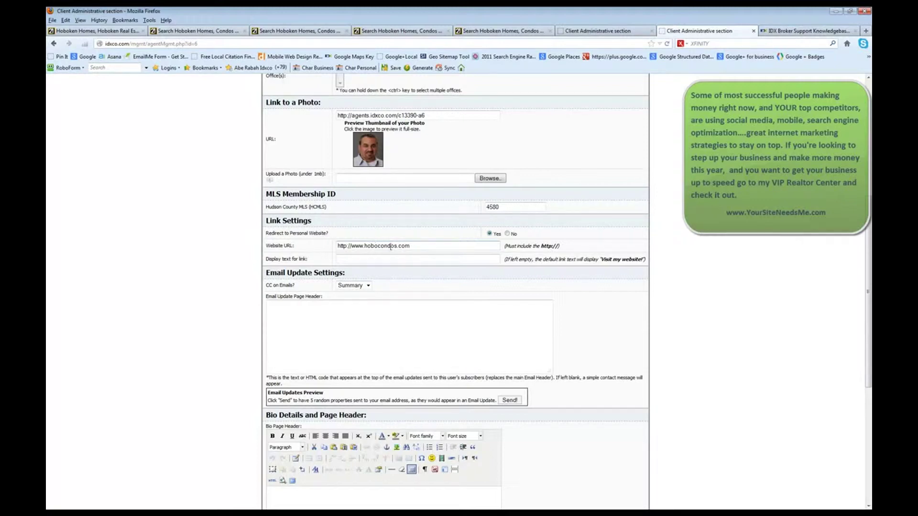
click(516, 30)
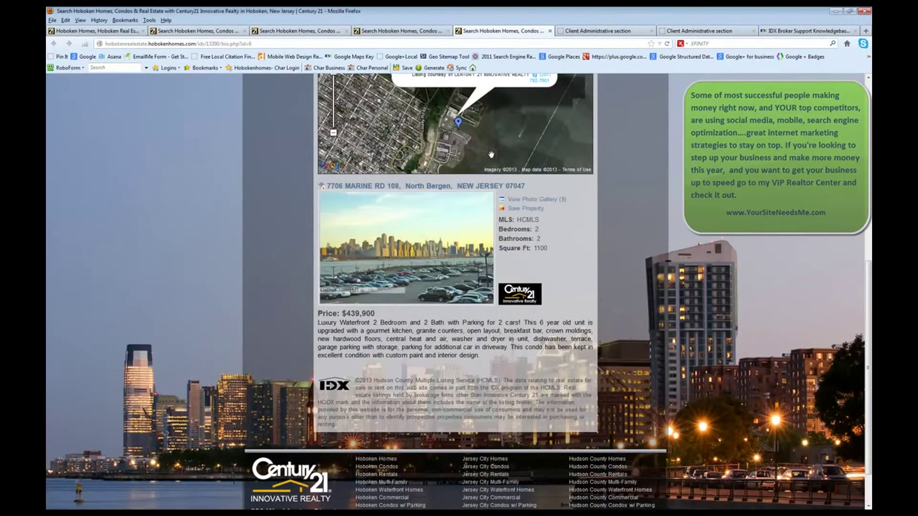
scroll(586, 157, up, 5)
scroll(586, 156, up, 1)
click(711, 31)
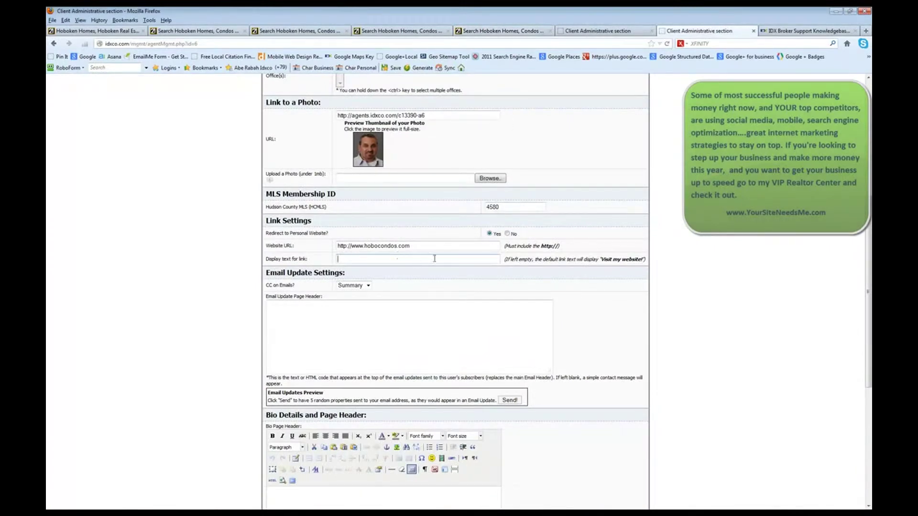
Set Redirect to Personal Website to No in the bio's link settings
click(402, 258)
click(507, 233)
scroll(389, 252, down, 3)
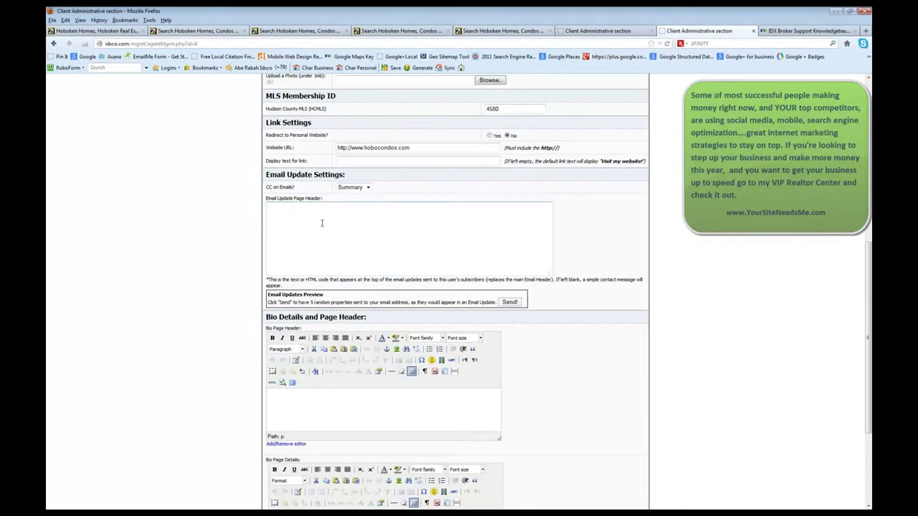
Look over the email update header and bio details sections, and compare the bio text with the public bio page
click(322, 224)
scroll(576, 203, down, 5)
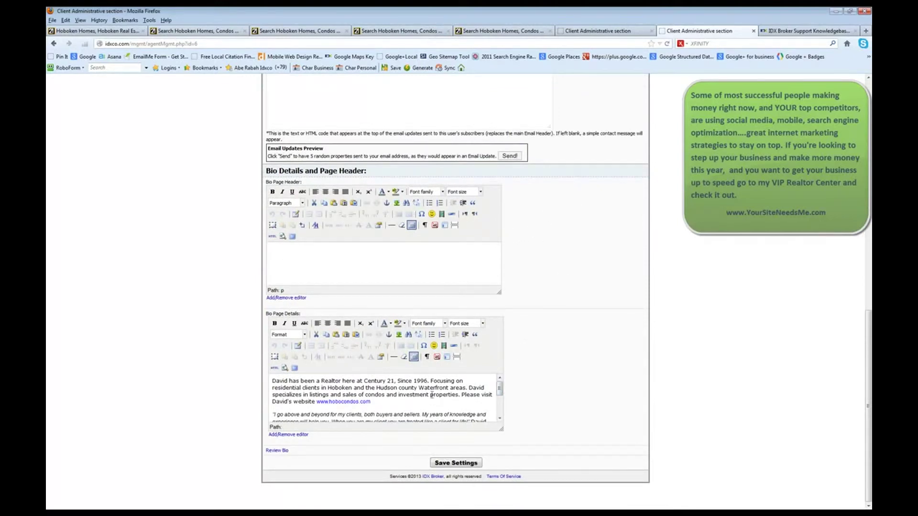
mouse_move(500, 392)
mouse_down()
mouse_move(500, 412)
mouse_move(500, 386)
mouse_up()
click(503, 30)
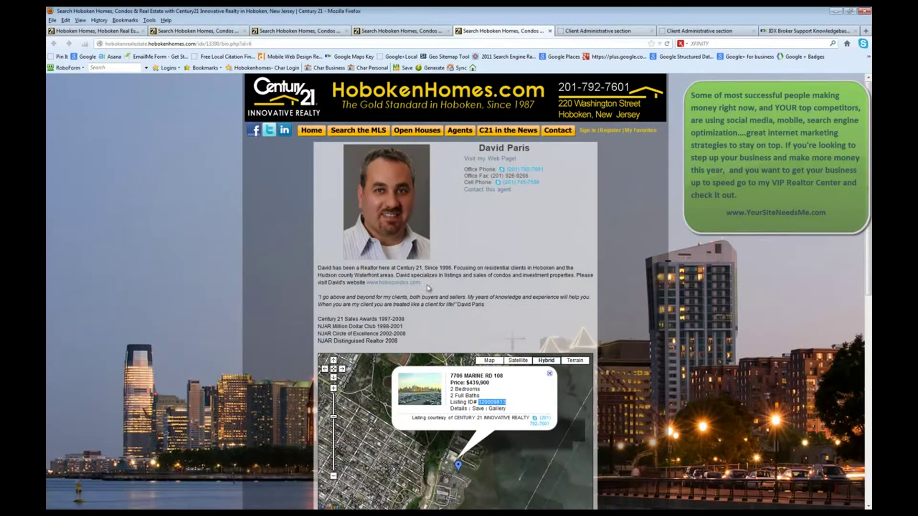
click(699, 31)
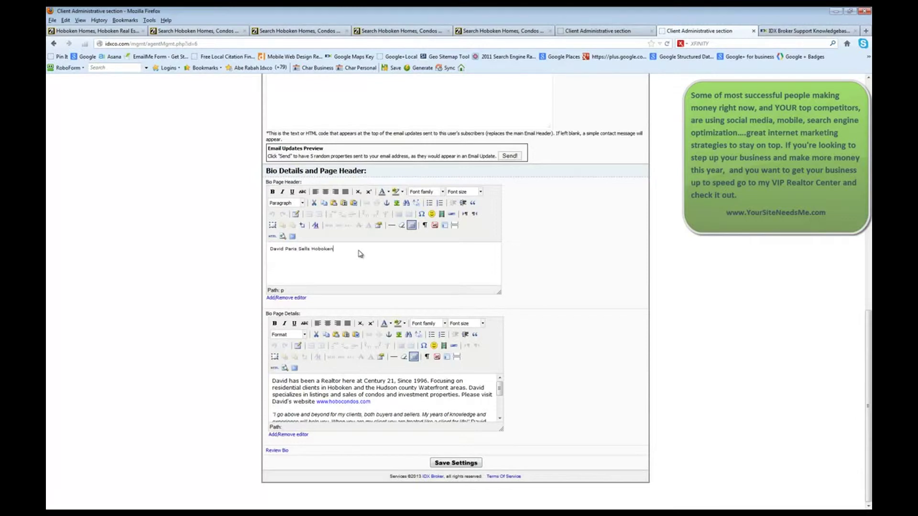
Format the agent's slogan in the Bio Page Header as bold, Comic Sans MS, 5 (18pt), blue, and view its HTML source
triple_click(360, 254)
click(272, 192)
click(440, 191)
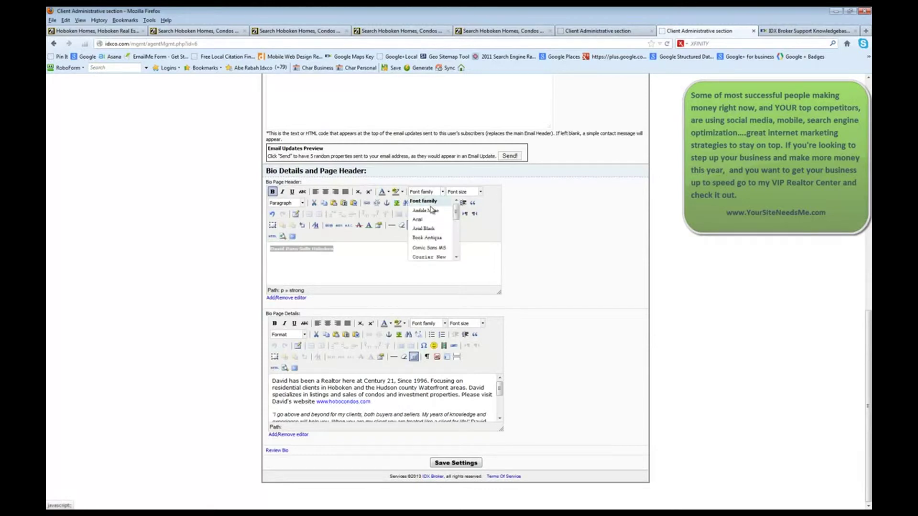
click(433, 247)
click(471, 192)
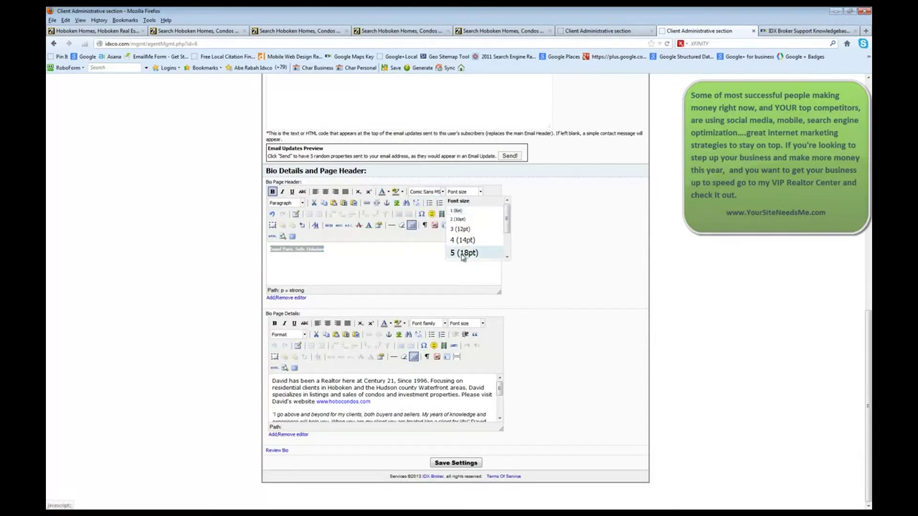
click(461, 247)
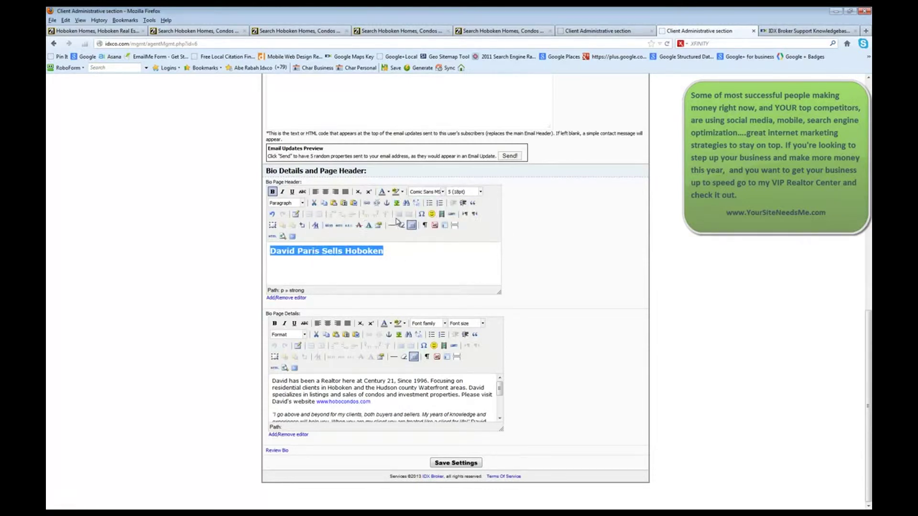
click(389, 192)
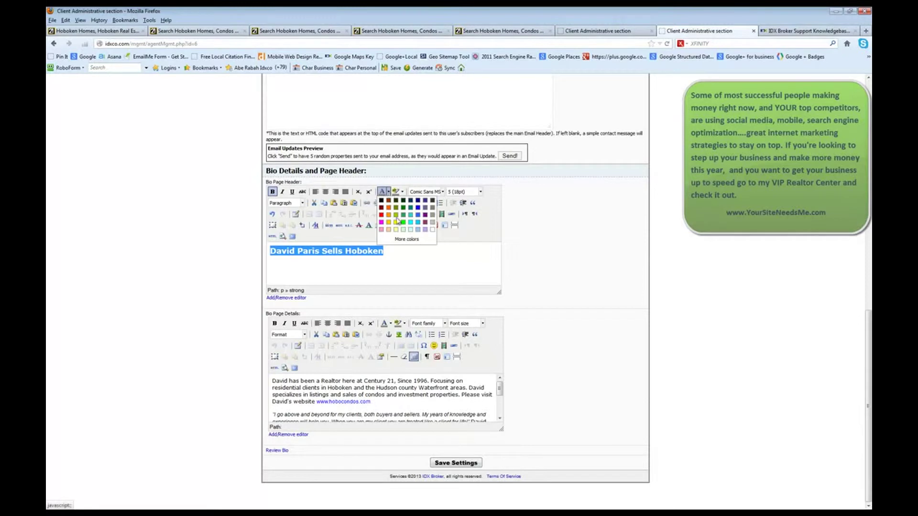
click(421, 218)
click(278, 260)
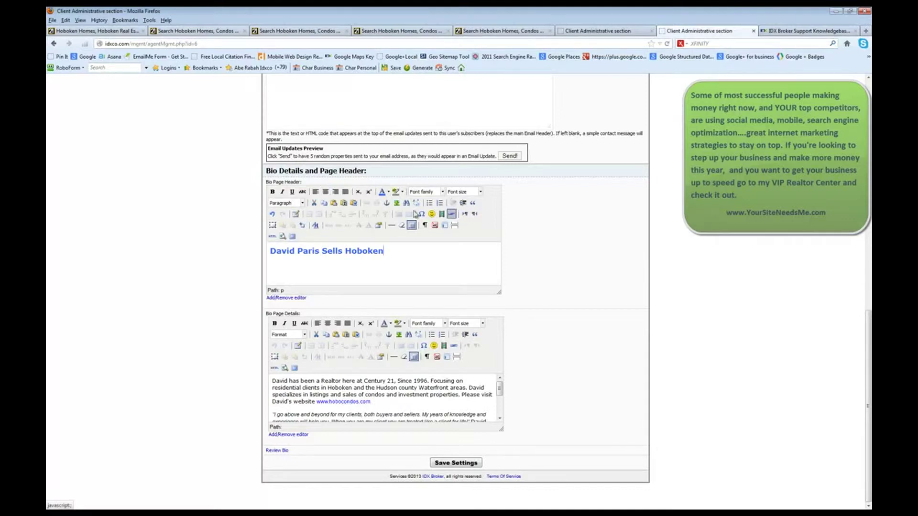
click(272, 236)
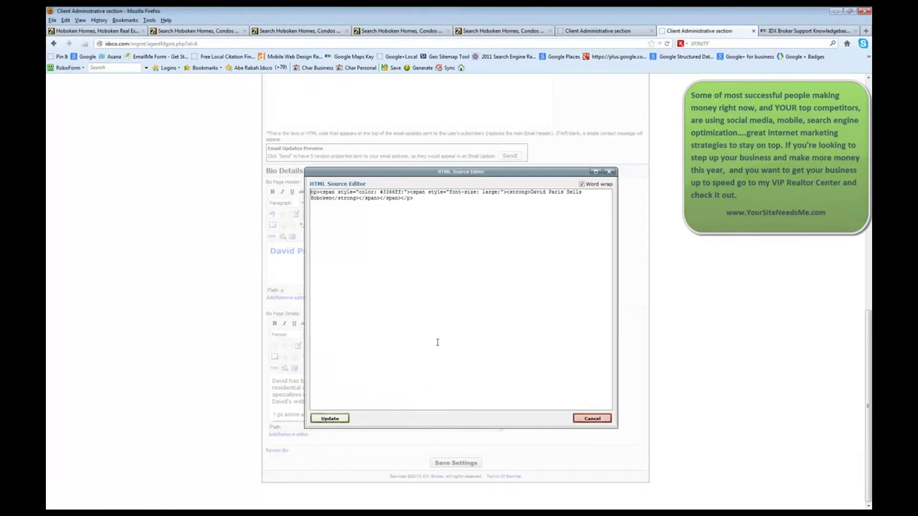
click(584, 419)
Delete the slogan from the Bio Page Header and save the bio settings
drag(391, 253, 270, 252)
key(Delete)
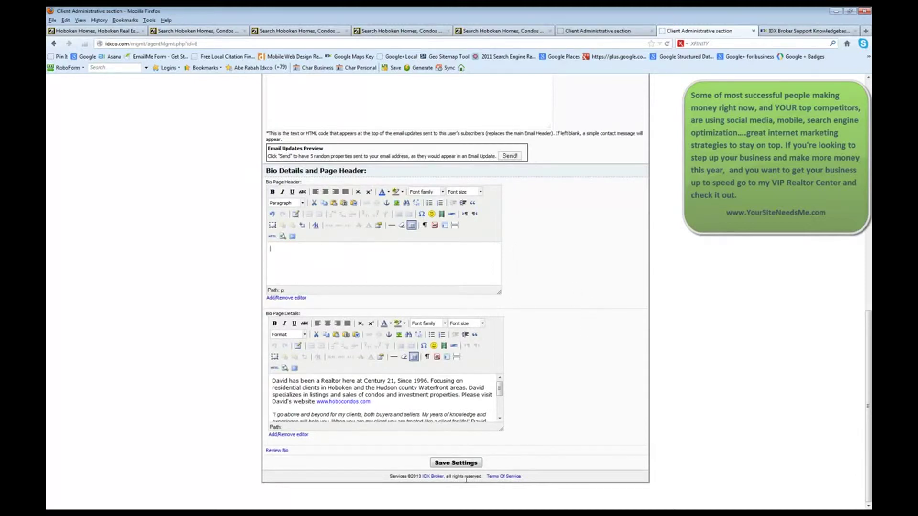
click(456, 464)
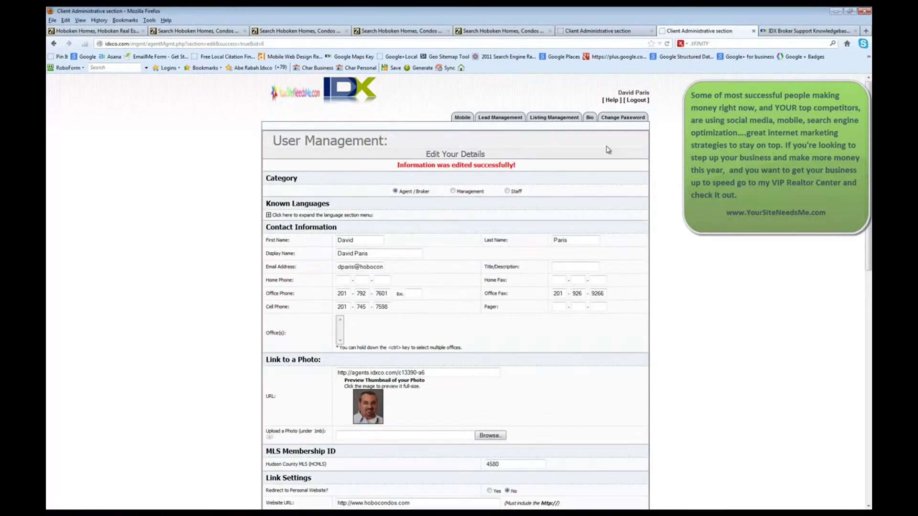
Look at the Change Password form, the agent's active listings and the public website's home page
click(625, 119)
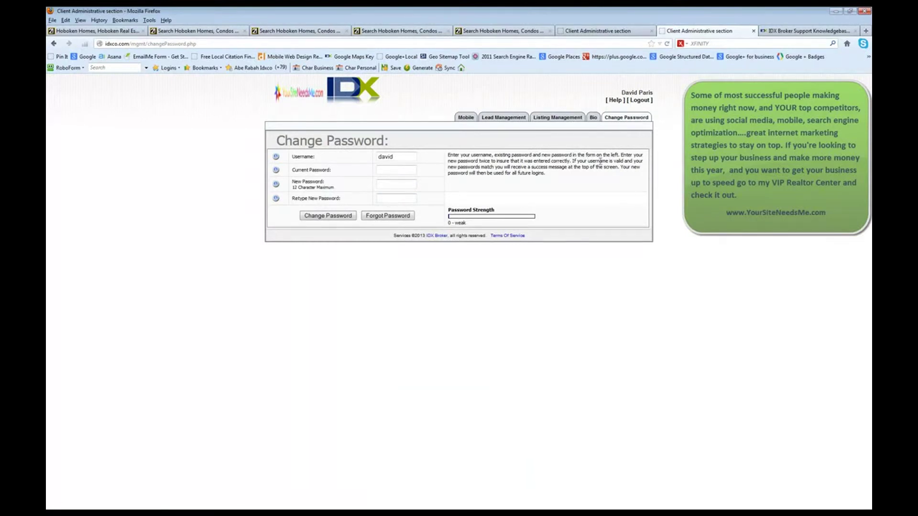
click(558, 118)
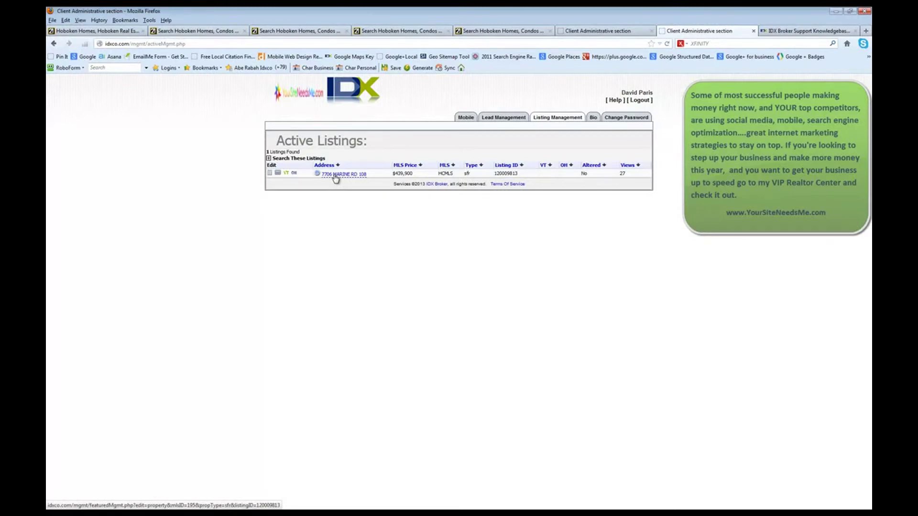
click(108, 31)
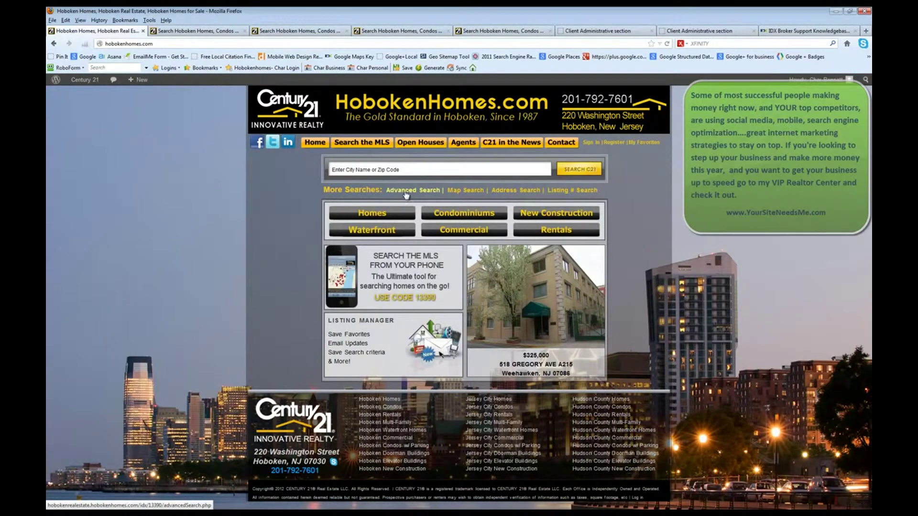
click(707, 32)
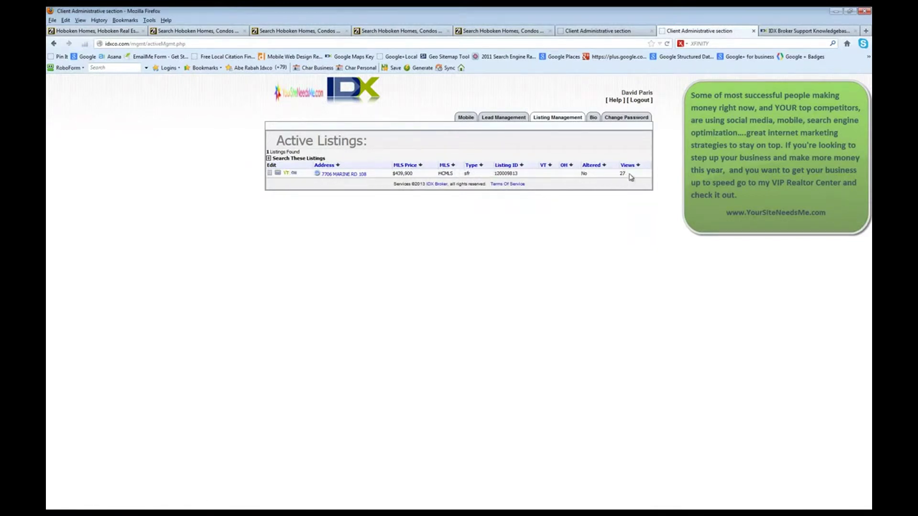
Open the agent's active listing and examine its custom property info, photo management and virtual tour form
click(336, 175)
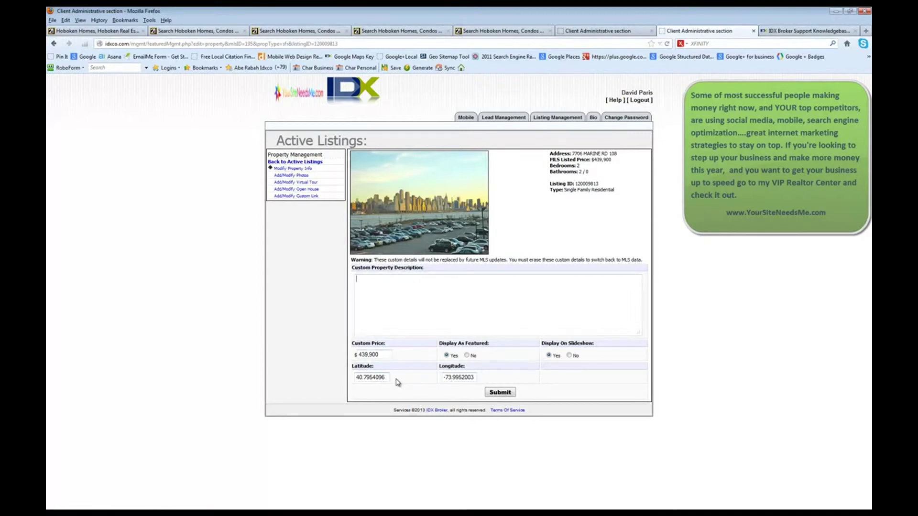
click(297, 178)
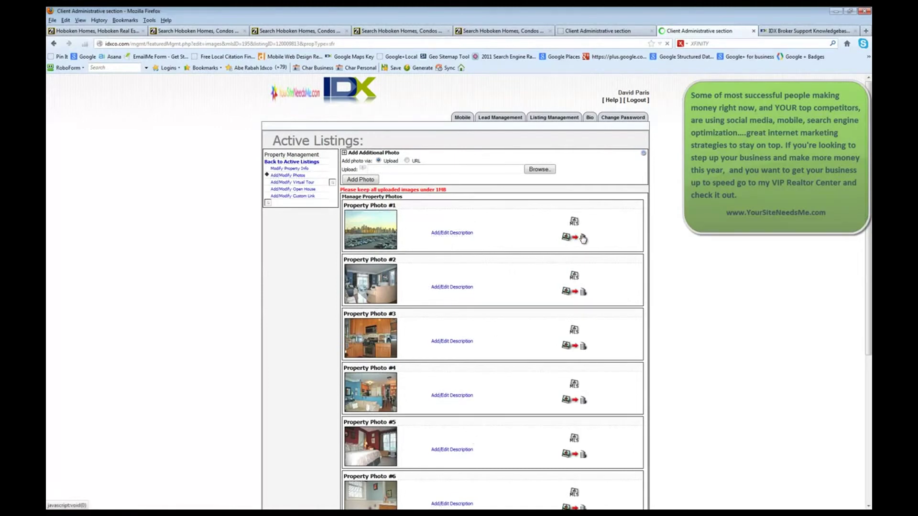
click(286, 183)
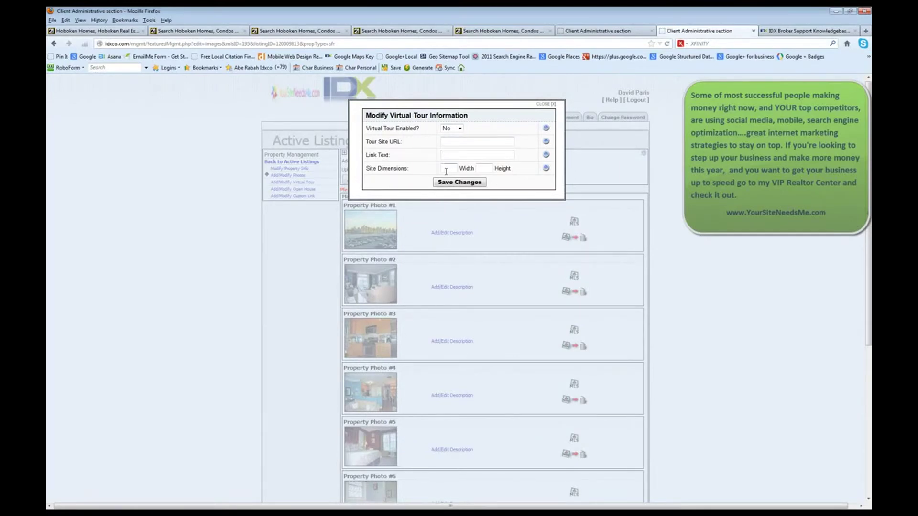
click(546, 104)
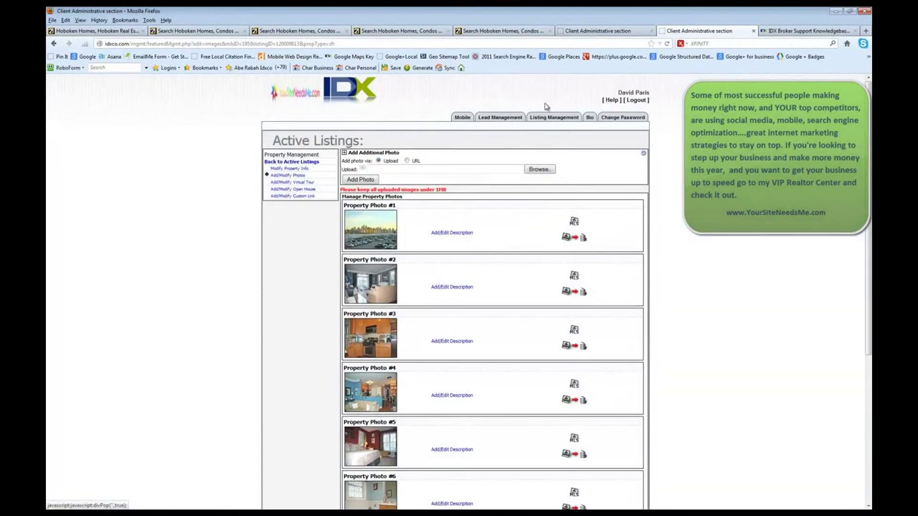
View the listing's open house and custom link forms and close them without saving
click(301, 191)
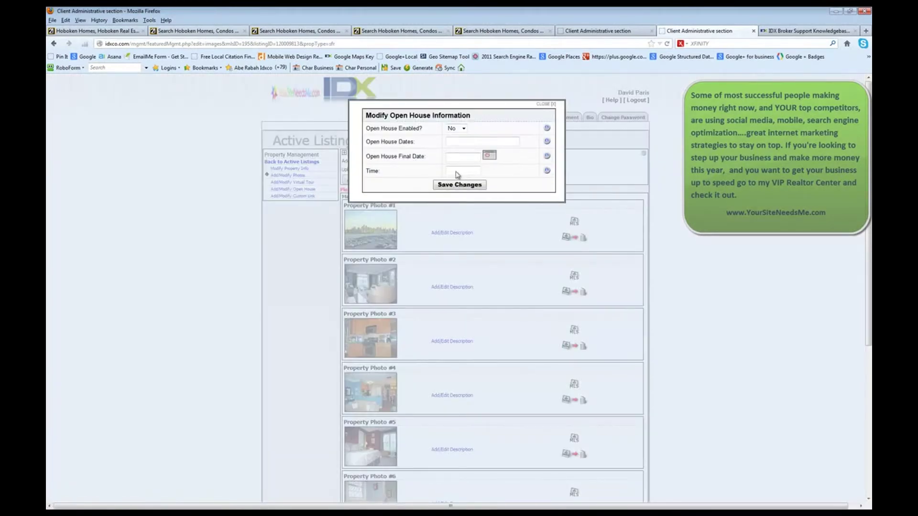
click(544, 104)
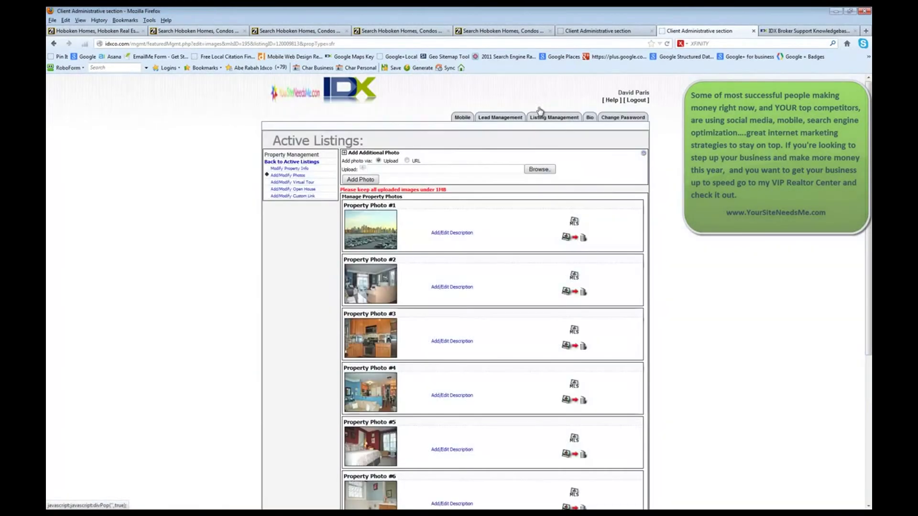
click(293, 196)
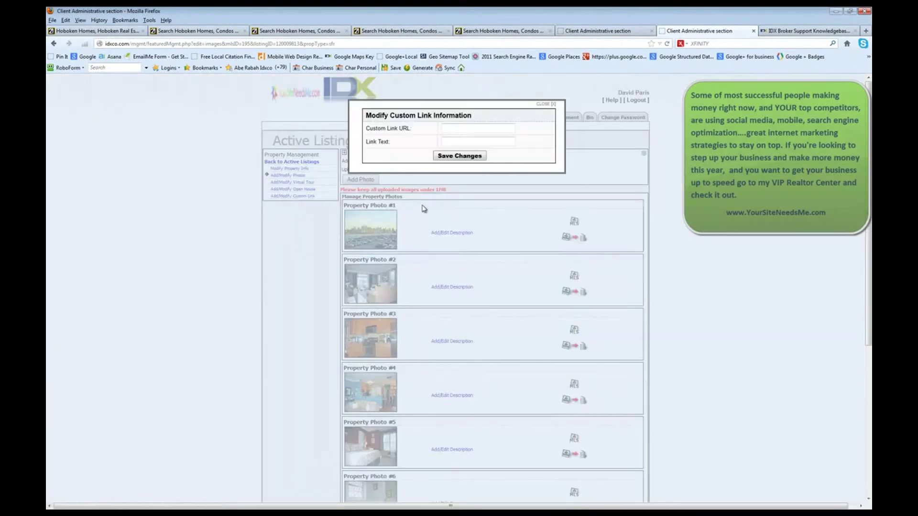
click(452, 141)
click(545, 104)
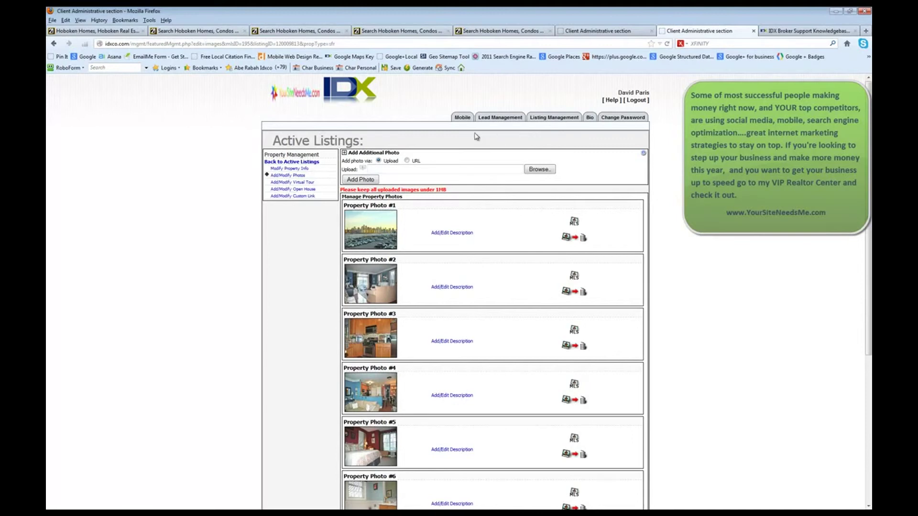
Open the mobile application settings, check where the iPhone banner links, and highlight the banner's embed code
click(462, 118)
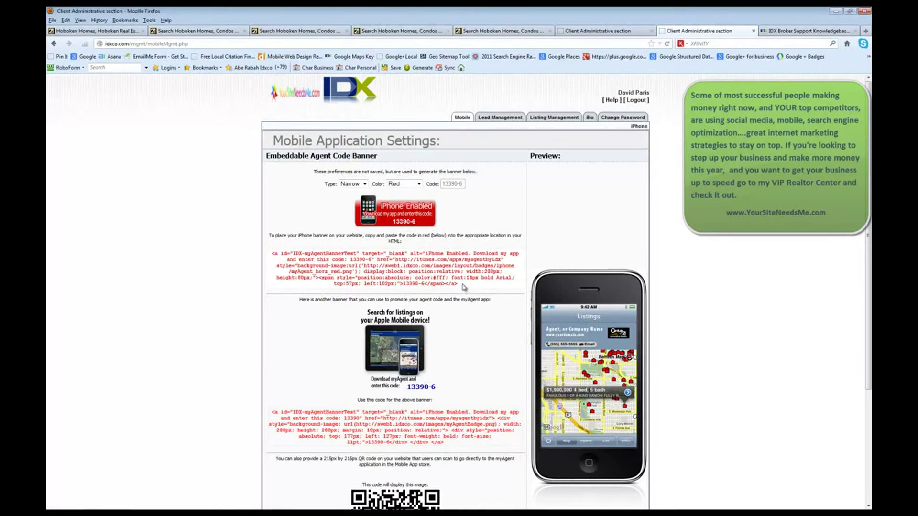
click(402, 221)
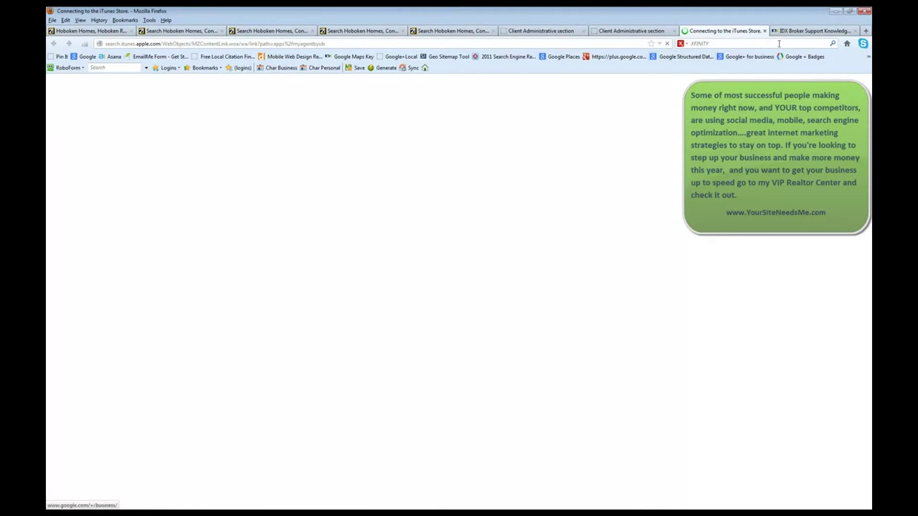
click(764, 31)
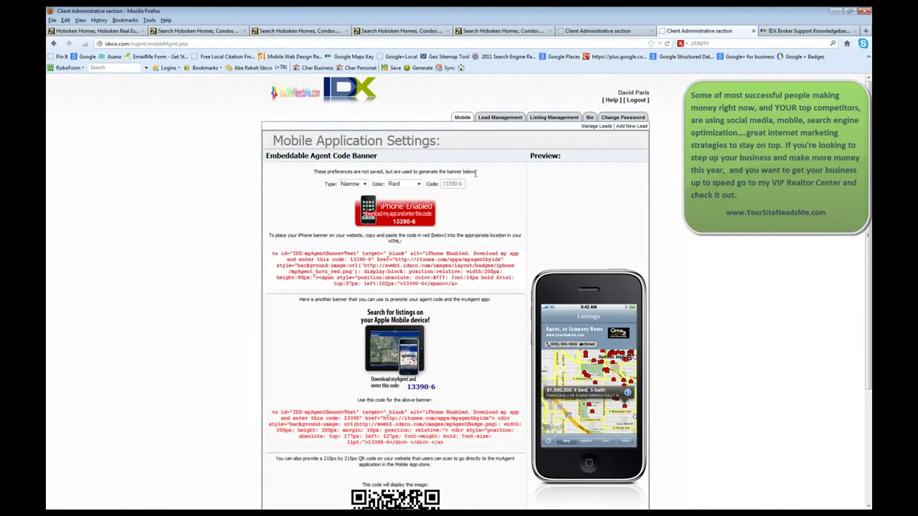
drag(458, 284, 271, 259)
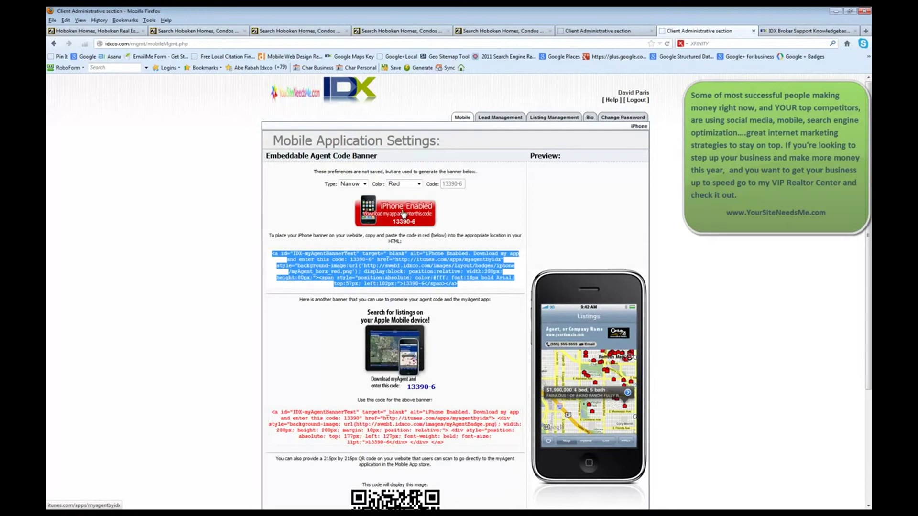
click(415, 226)
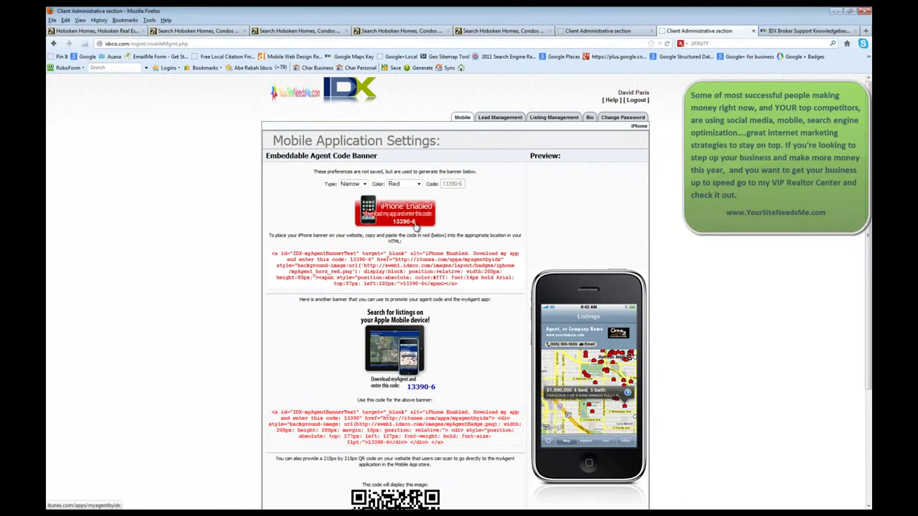
Examine the phone preview, the second app banner, and the QR code with its agent code and embed code
scroll(589, 365, down, 1)
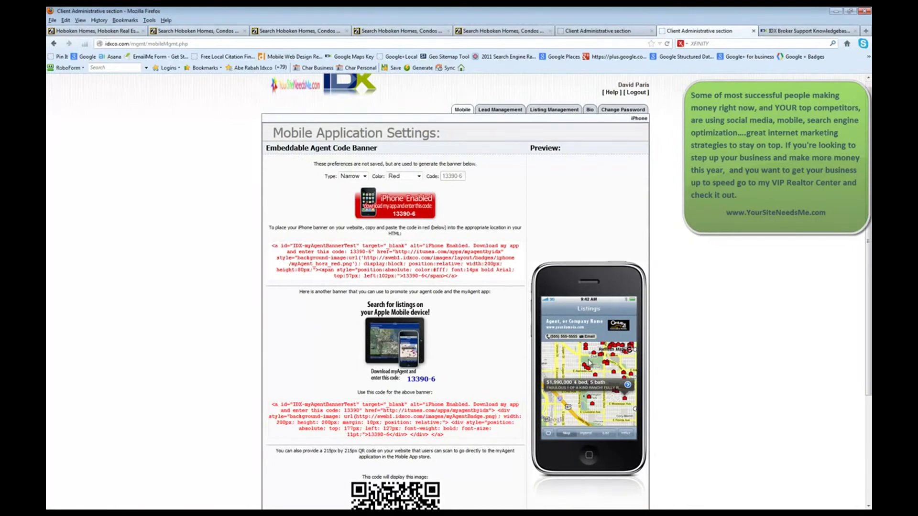
scroll(589, 363, down, 2)
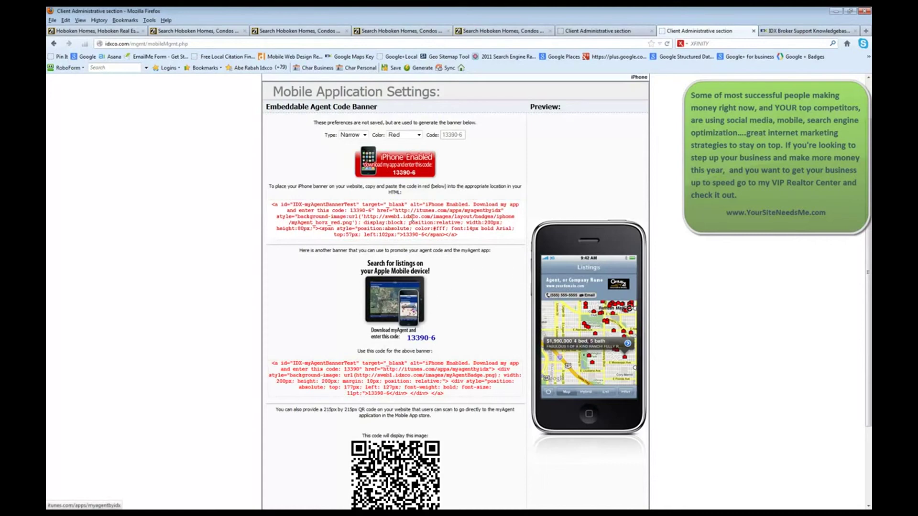
scroll(403, 216, down, 4)
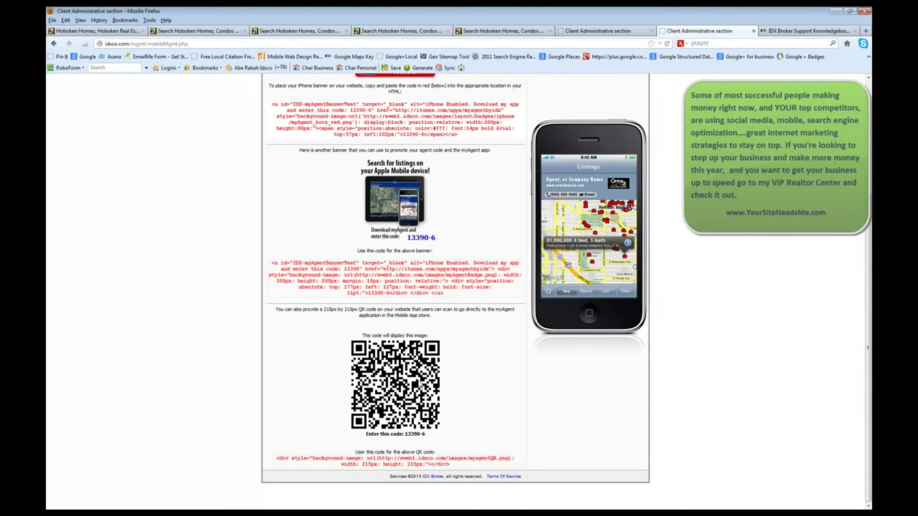
drag(429, 439, 407, 435)
click(427, 442)
scroll(449, 420, up, 5)
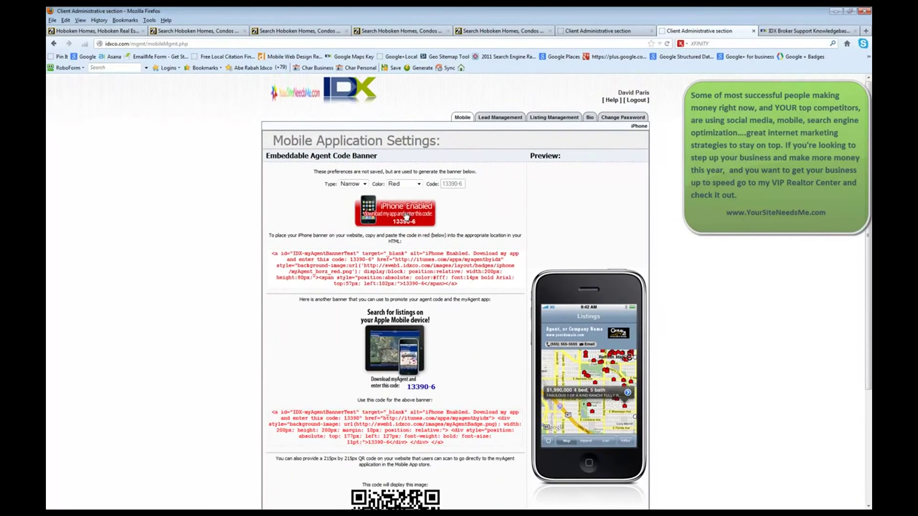
Set the embeddable iPhone banner's type to Wide and its color to Light Blue
click(365, 185)
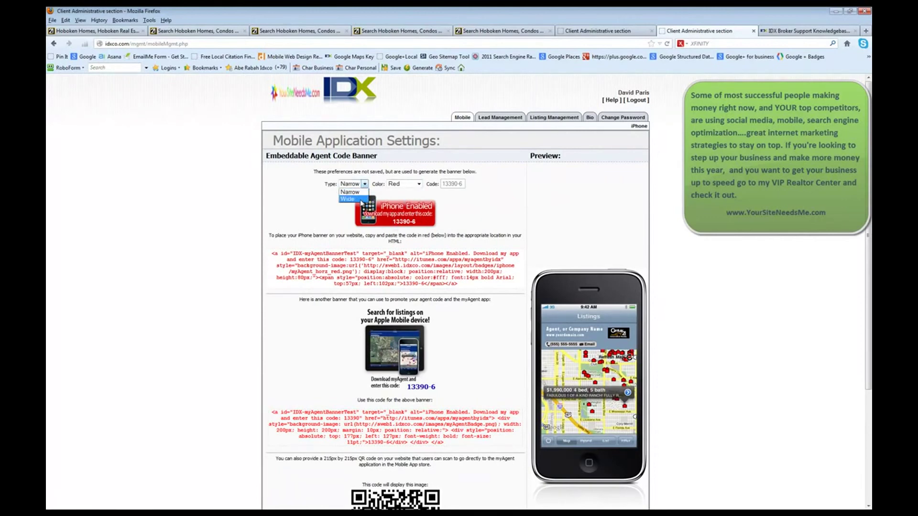
click(353, 199)
click(409, 188)
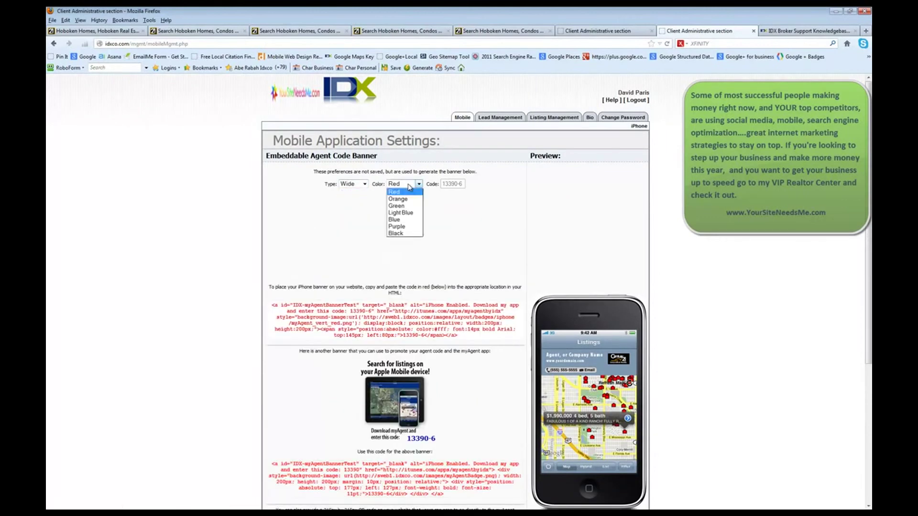
click(405, 217)
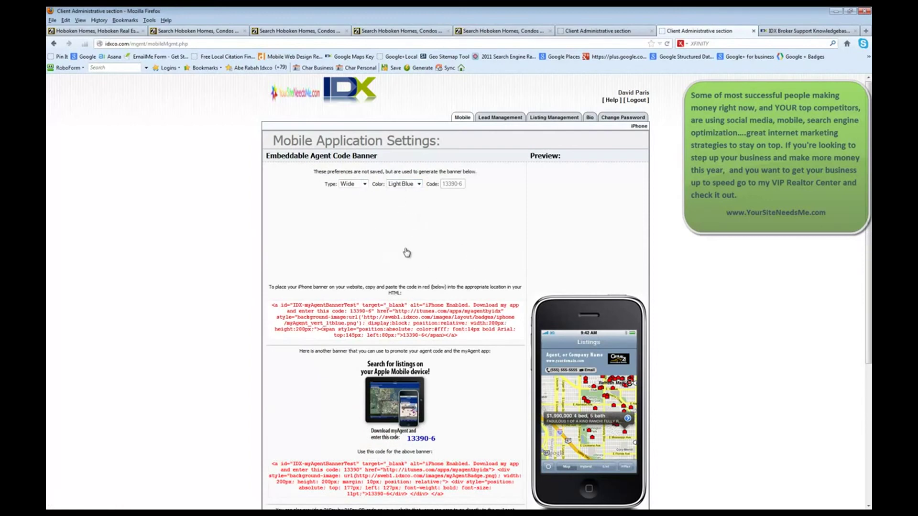
Change the wide iPhone banner's color to Black
click(365, 185)
click(364, 185)
click(419, 184)
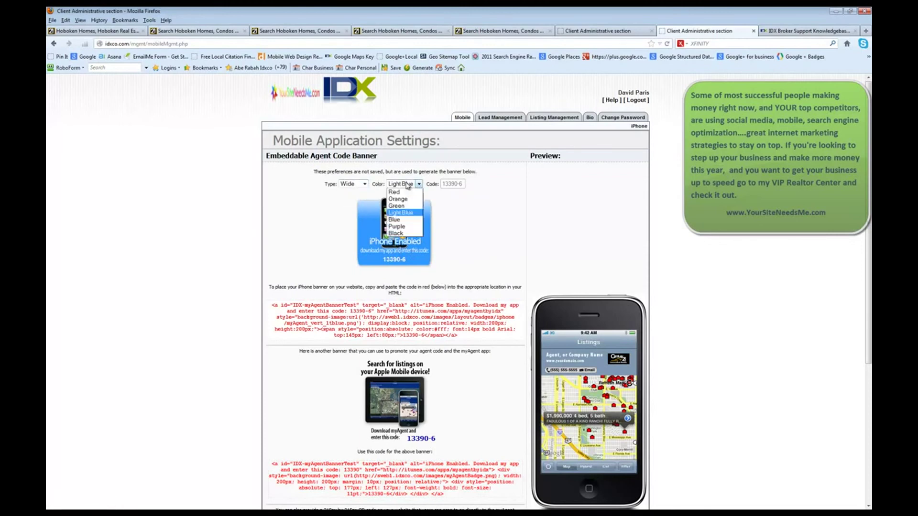
click(407, 234)
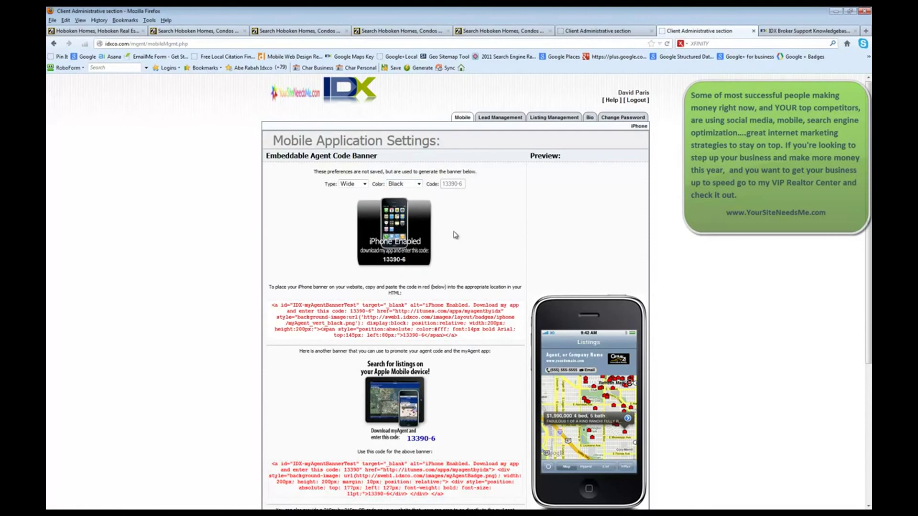
Review the second app banner and the QR code, and briefly highlight the black iPhone banner's embed code
scroll(454, 236, down, 5)
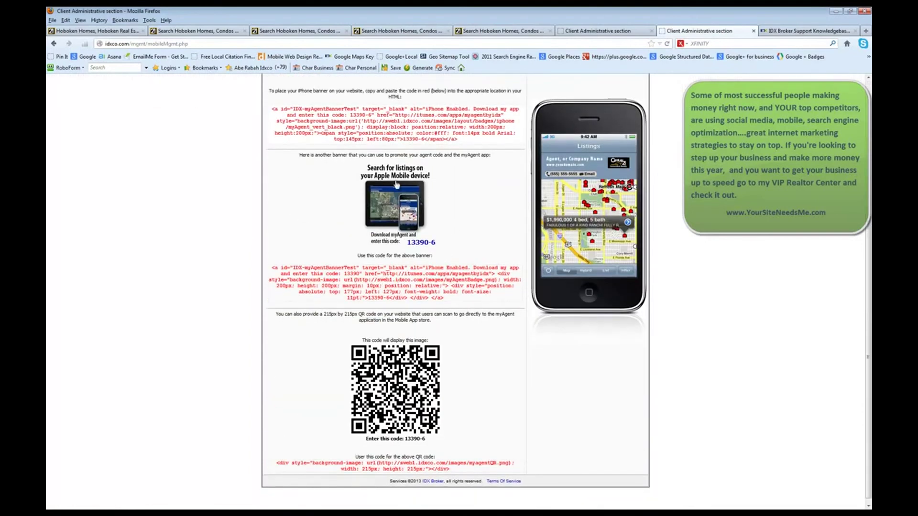
scroll(453, 329, down, 1)
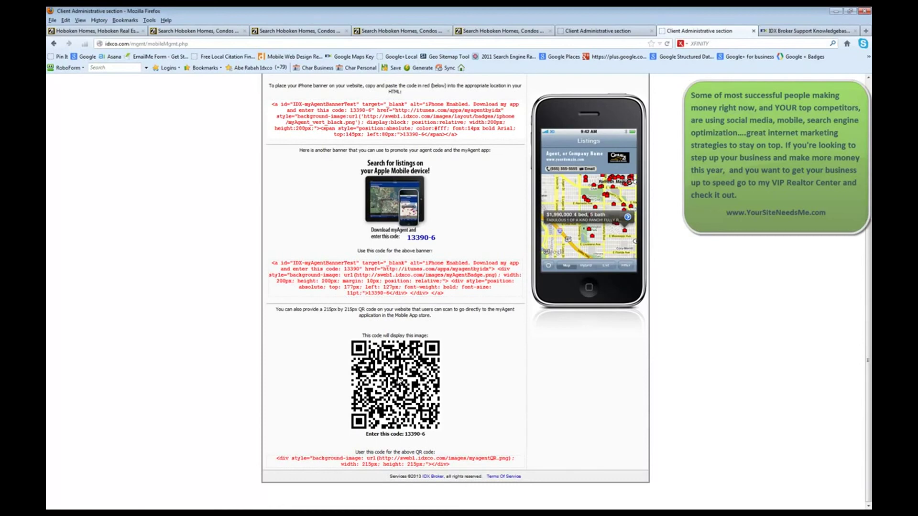
scroll(629, 376, up, 5)
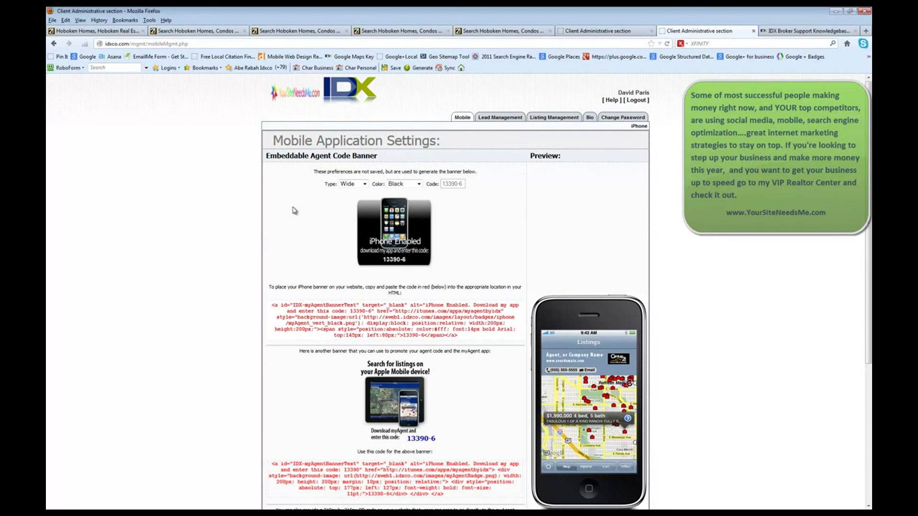
drag(466, 340, 272, 304)
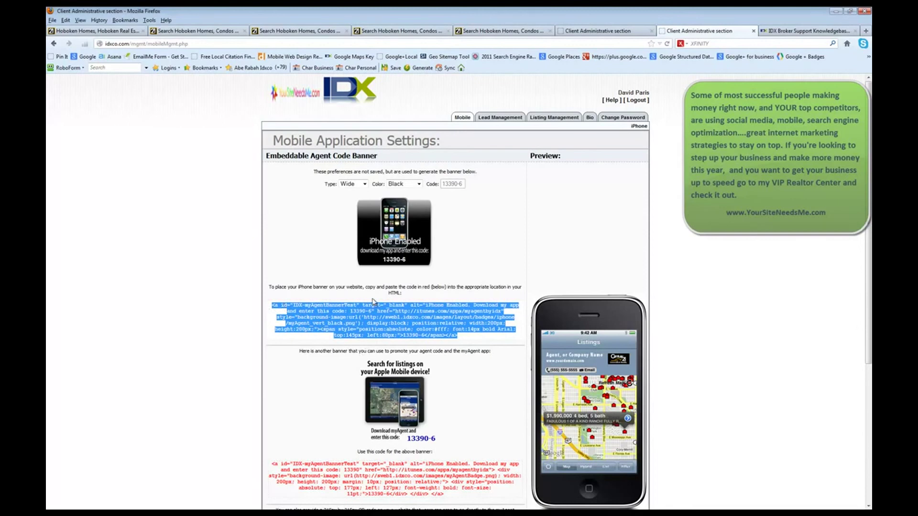
click(429, 323)
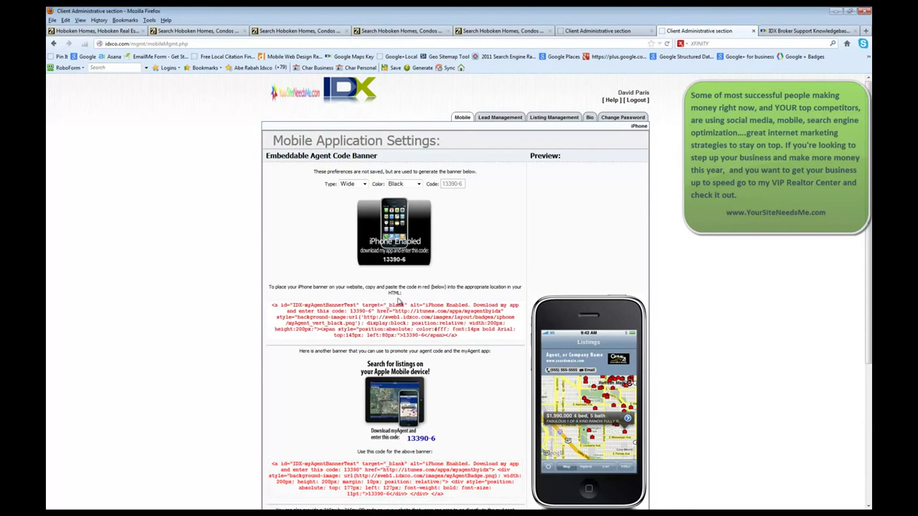